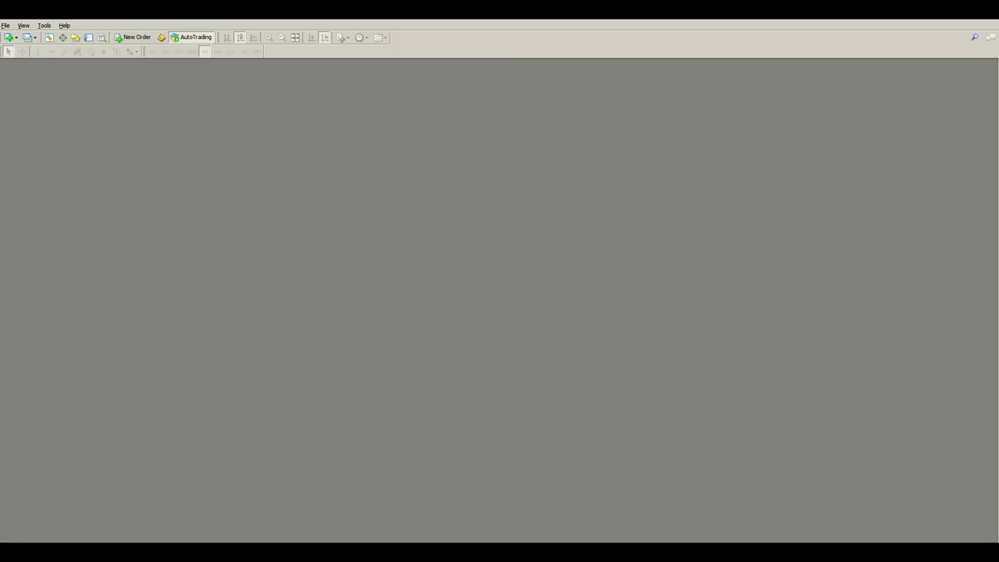
Step: Open a new chart for AUDUSD from the FX majors group
{"action": "left_click", "coordinate": [5, 25]}
{"action": "left_click", "coordinate": [34, 42]}
{"action": "left_click", "coordinate": [34, 42]}
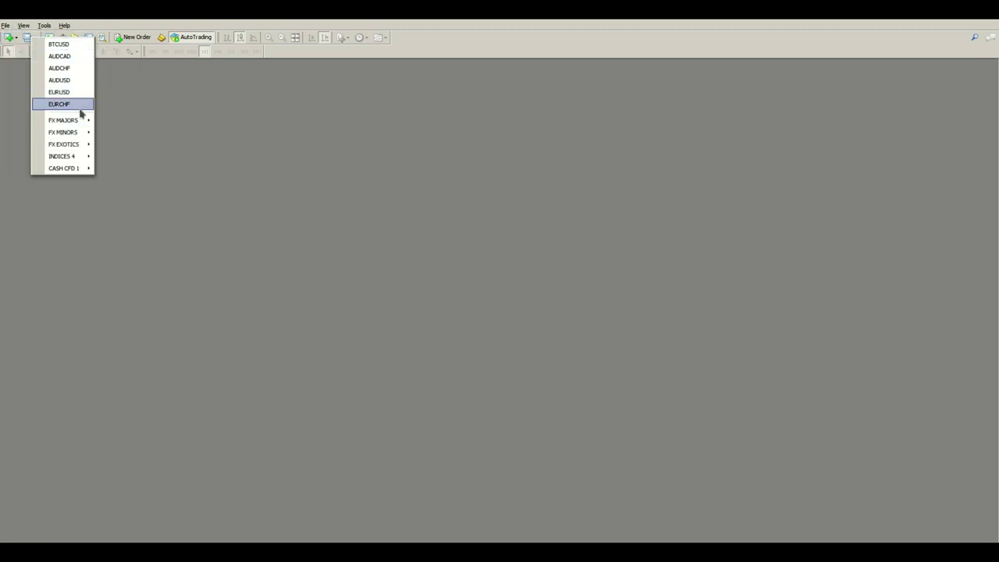
{"action": "mouse_move", "coordinate": [82, 120]}
{"action": "left_click", "coordinate": [120, 122]}
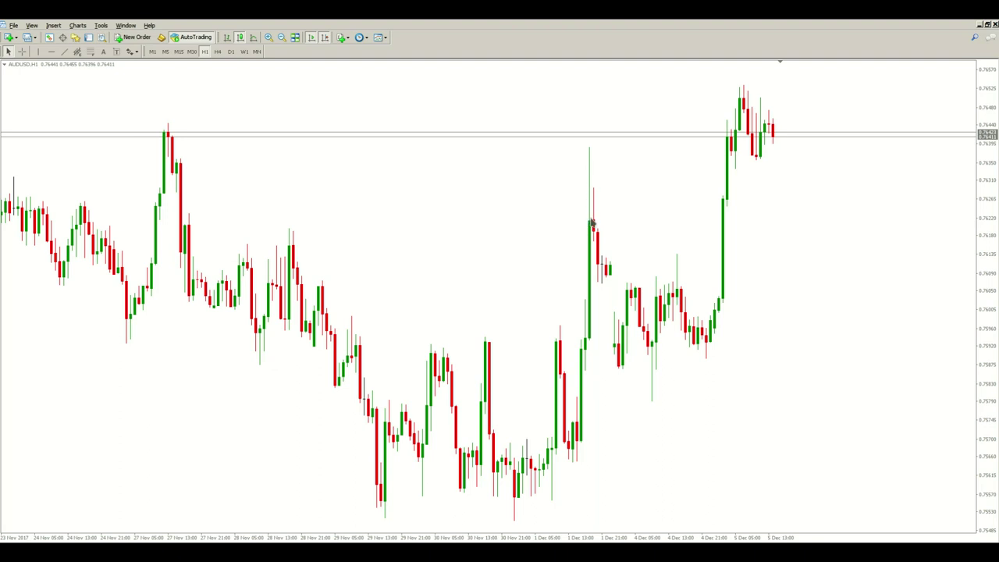
Step: Turn off automatic scrolling for the AUDUSD chart
{"action": "mouse_move", "coordinate": [592, 224]}
{"action": "left_click", "coordinate": [77, 25]}
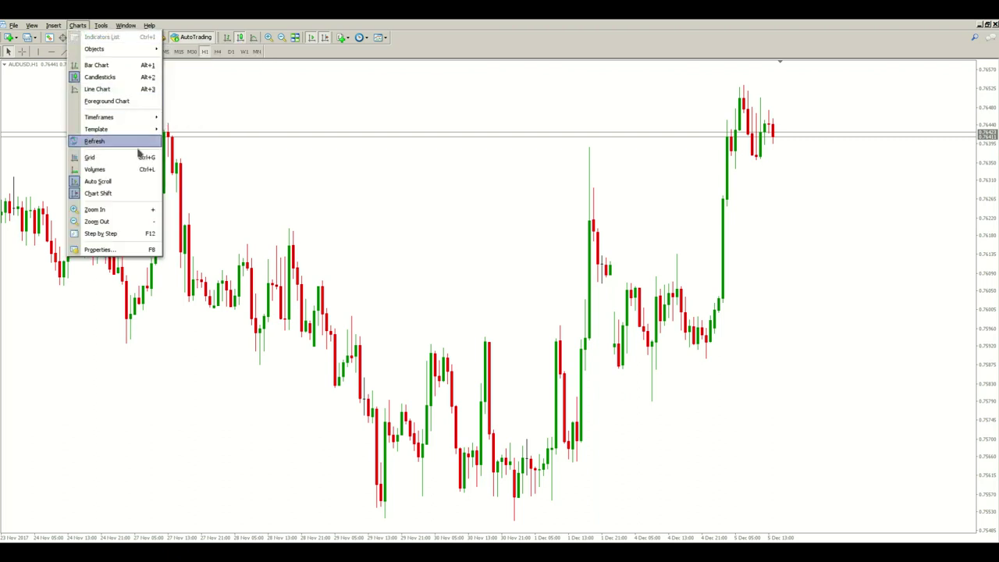
{"action": "left_click", "coordinate": [118, 183]}
Step: Examine the hourly AUDUSD price history from late November back to mid-September 2017 for candles with long wicks
{"action": "scroll", "coordinate": [265, 199], "scroll_direction": "up", "scroll_amount": 5}
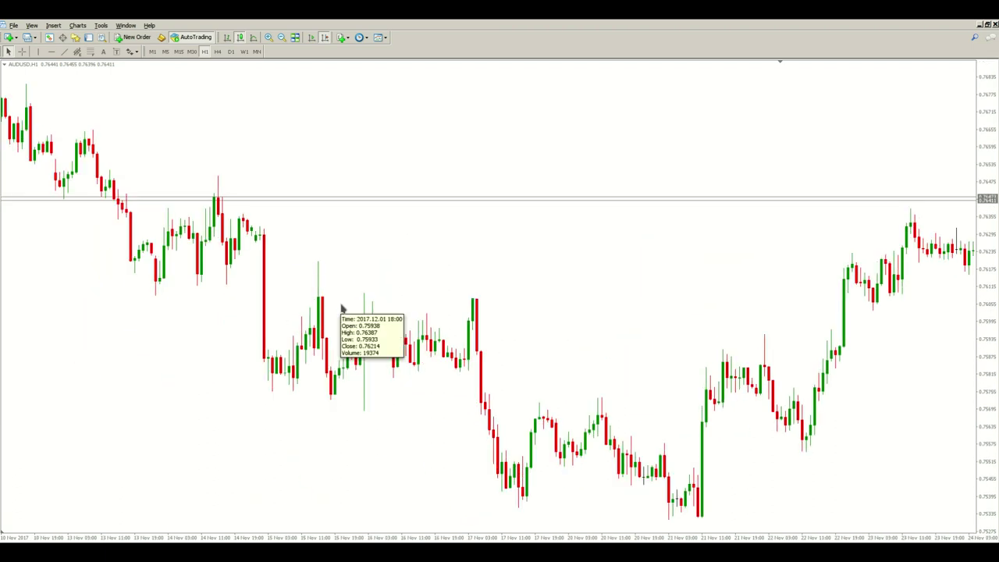
{"action": "mouse_move", "coordinate": [331, 362]}
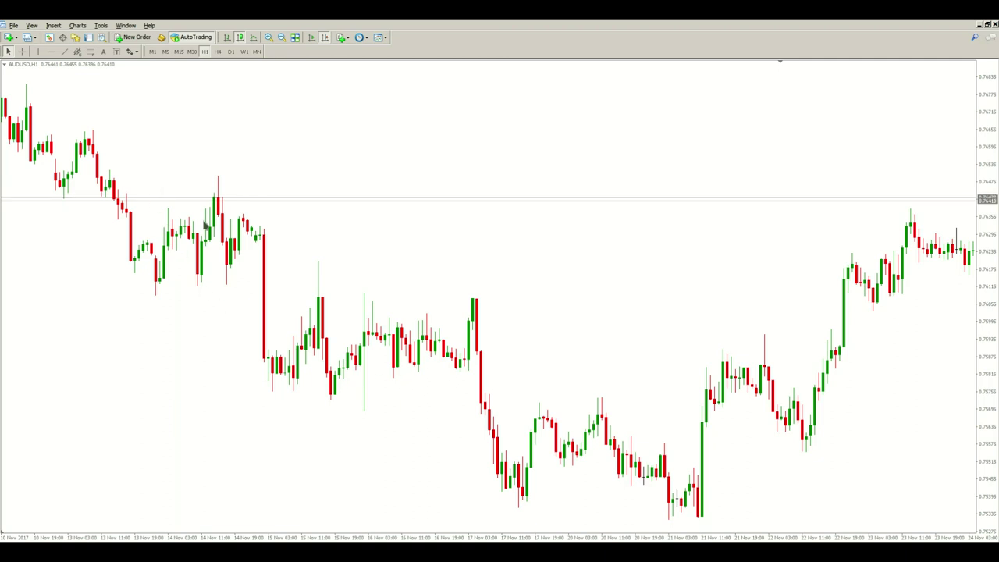
{"action": "scroll", "coordinate": [220, 224], "scroll_direction": "left", "scroll_amount": 3}
{"action": "scroll", "coordinate": [221, 225], "scroll_direction": "left", "scroll_amount": 2}
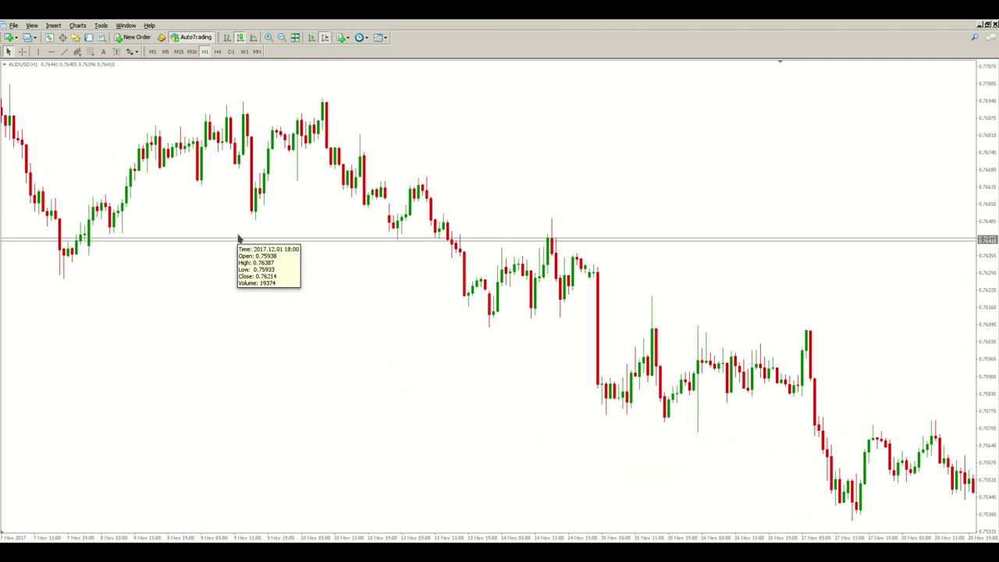
{"action": "scroll", "coordinate": [257, 281], "scroll_direction": "left", "scroll_amount": 2}
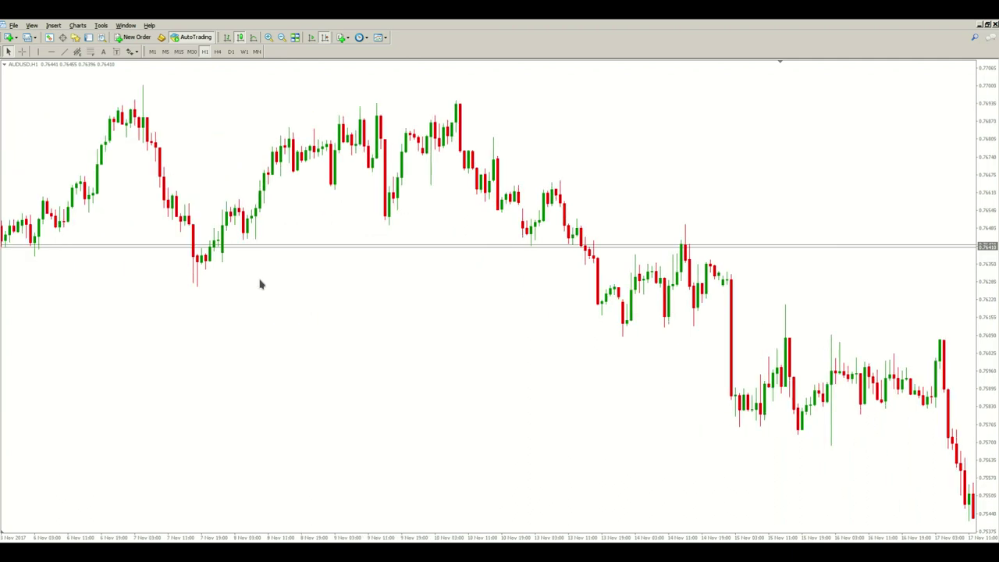
{"action": "mouse_move", "coordinate": [261, 281]}
{"action": "mouse_move", "coordinate": [143, 91]}
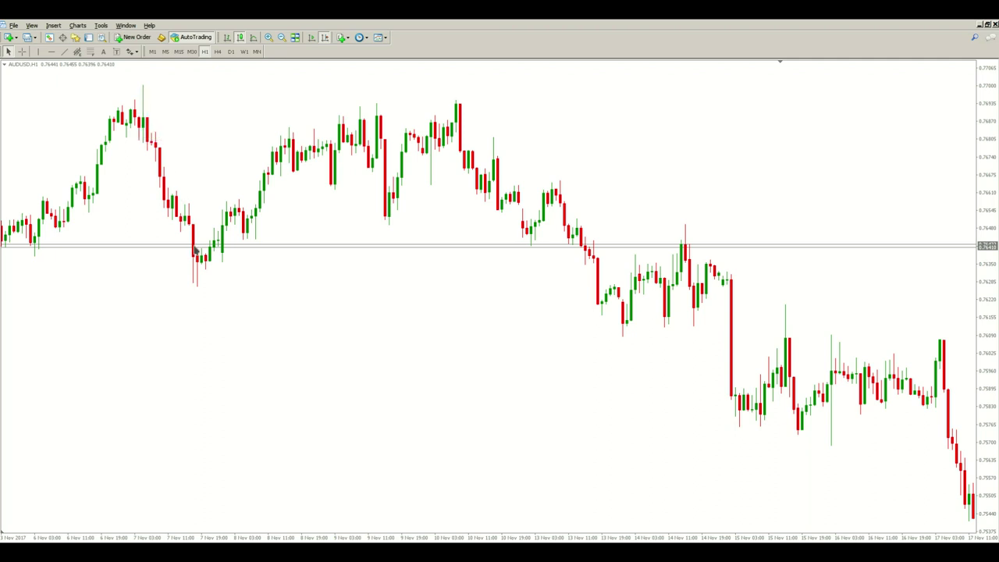
{"action": "scroll", "coordinate": [198, 250], "scroll_direction": "up", "scroll_amount": 5}
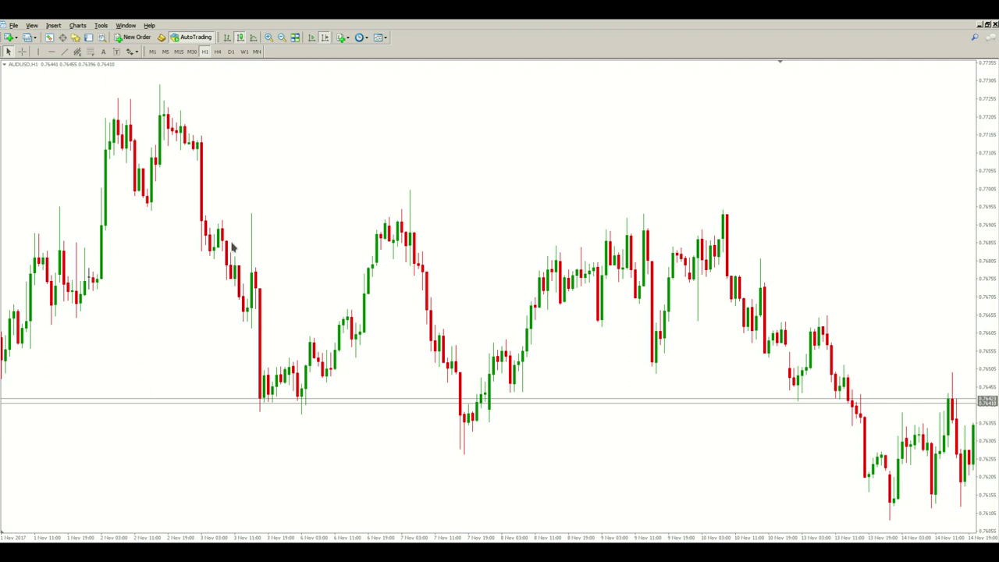
{"action": "scroll", "coordinate": [231, 242], "scroll_direction": "up", "scroll_amount": 6}
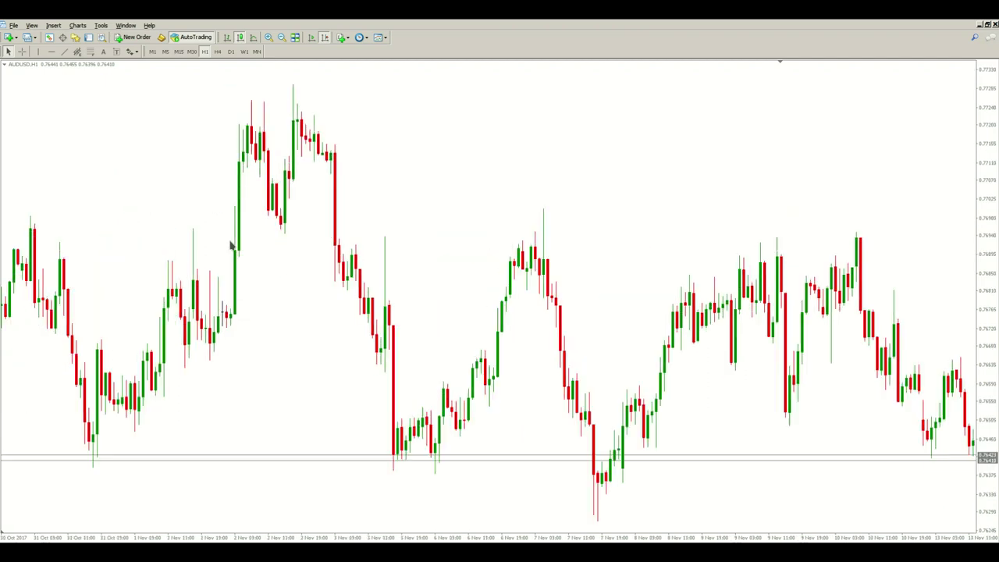
{"action": "scroll", "coordinate": [283, 232], "scroll_direction": "up", "scroll_amount": 5}
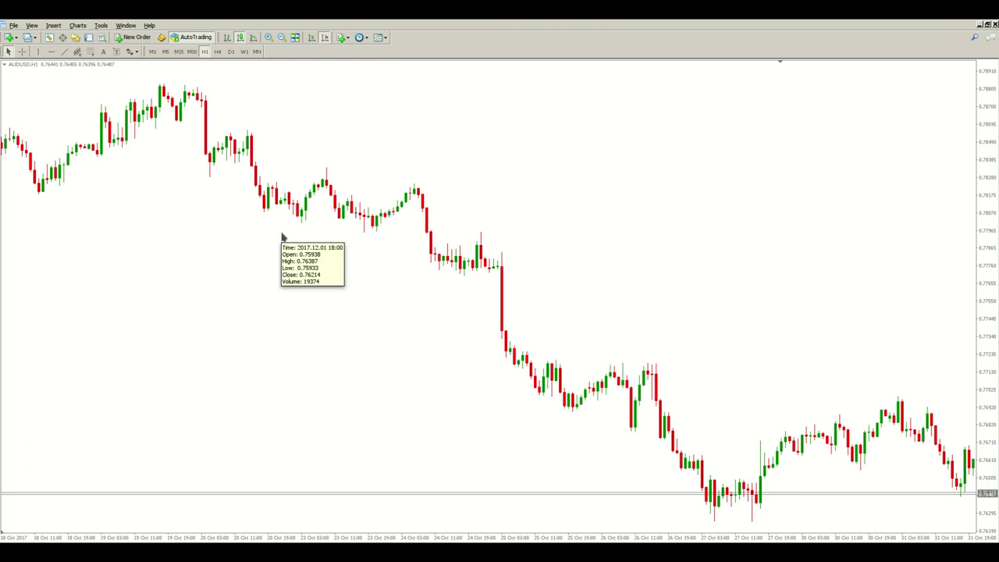
{"action": "scroll", "coordinate": [231, 257], "scroll_direction": "down", "scroll_amount": 10}
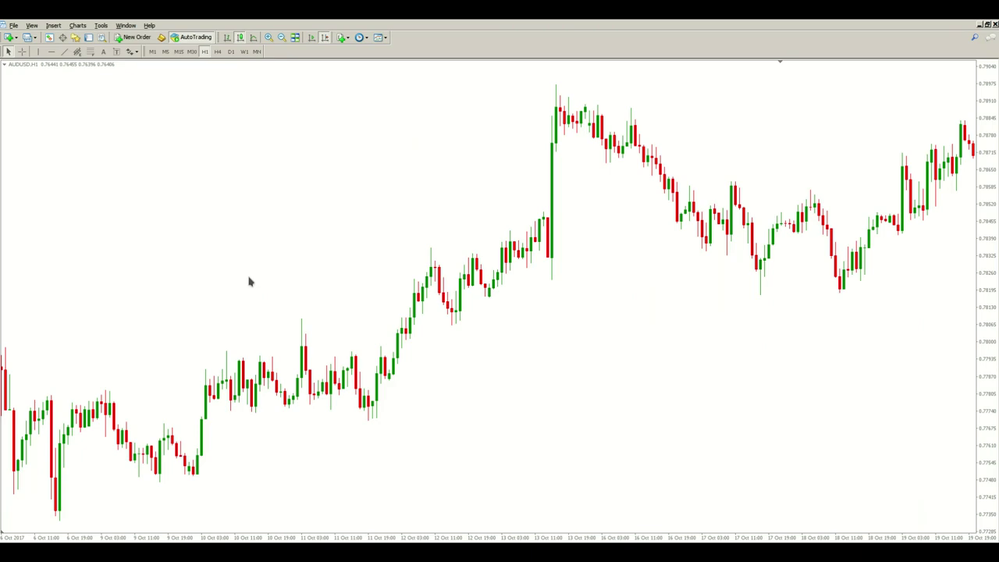
{"action": "scroll", "coordinate": [248, 279], "scroll_direction": "down", "scroll_amount": 10}
{"action": "scroll", "coordinate": [251, 280], "scroll_direction": "down", "scroll_amount": 5}
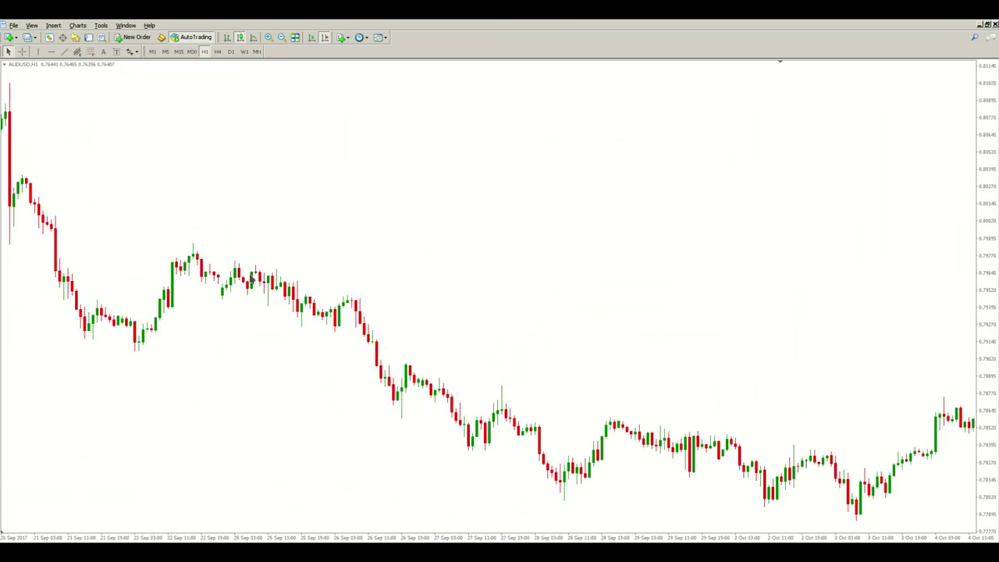
{"action": "scroll", "coordinate": [251, 279], "scroll_direction": "down", "scroll_amount": 8}
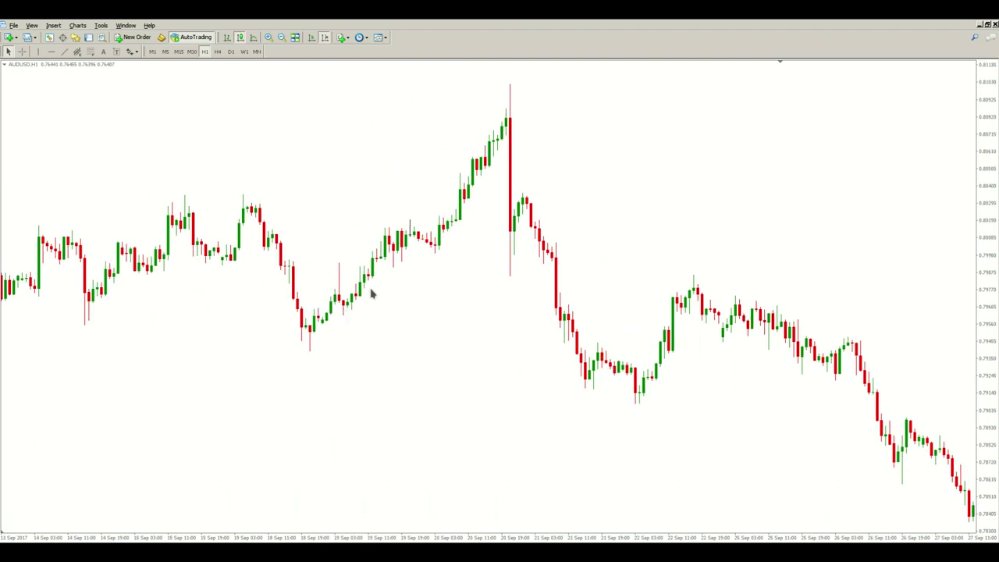
Step: Measure the lower wick of the large red candle at the 14 September low with the crosshair
{"action": "mouse_move", "coordinate": [372, 294]}
{"action": "mouse_move", "coordinate": [315, 376]}
{"action": "key", "text": "ctrl+f"}
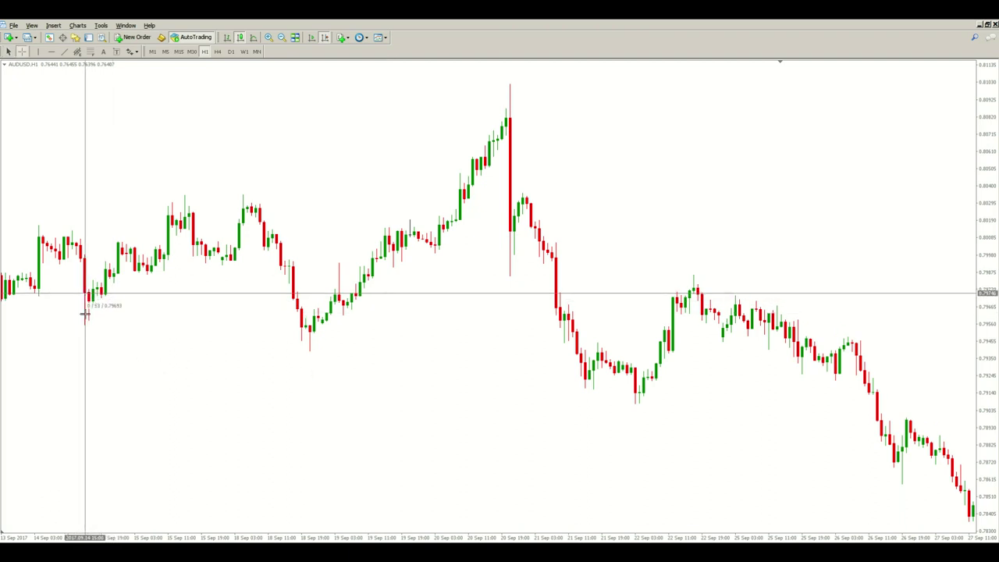
{"action": "left_click_drag", "start_coordinate": [86, 323], "coordinate": [98, 265]}
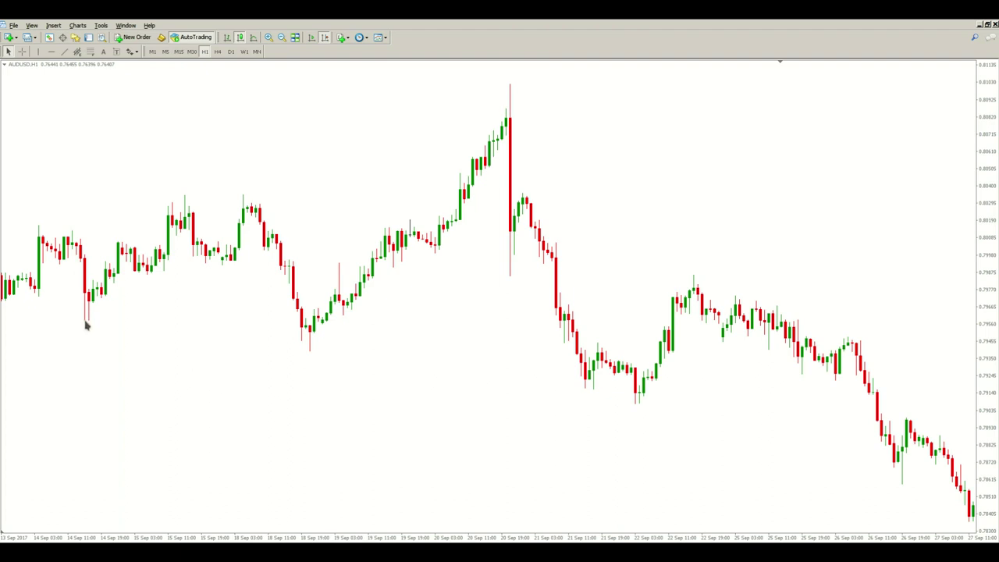
{"action": "mouse_move", "coordinate": [87, 331]}
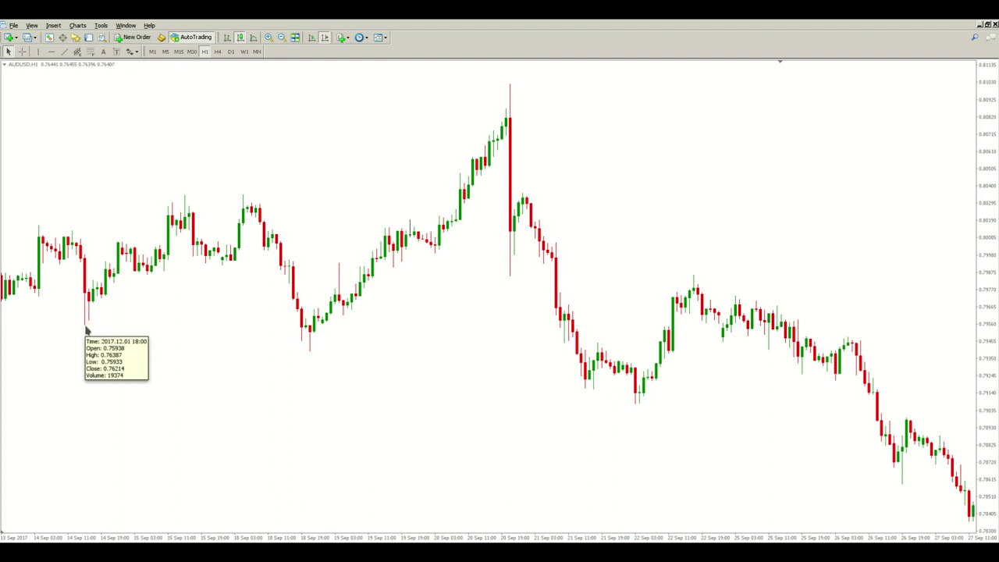
{"action": "mouse_move", "coordinate": [86, 298]}
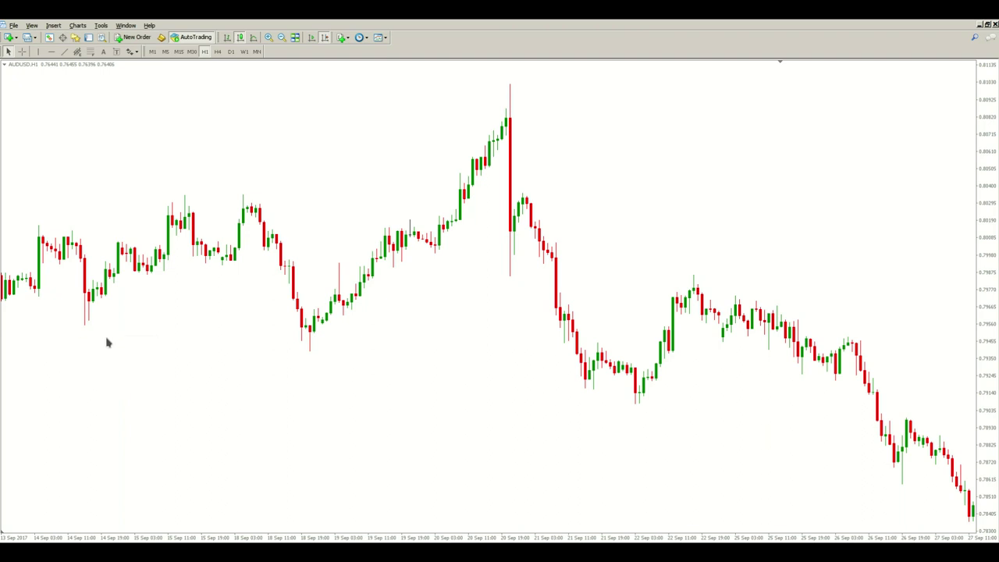
Step: Add an orange 20-period exponential Moving Average applied to the close to the AUDUSD chart, and hide the Navigator
{"action": "left_click", "coordinate": [75, 37]}
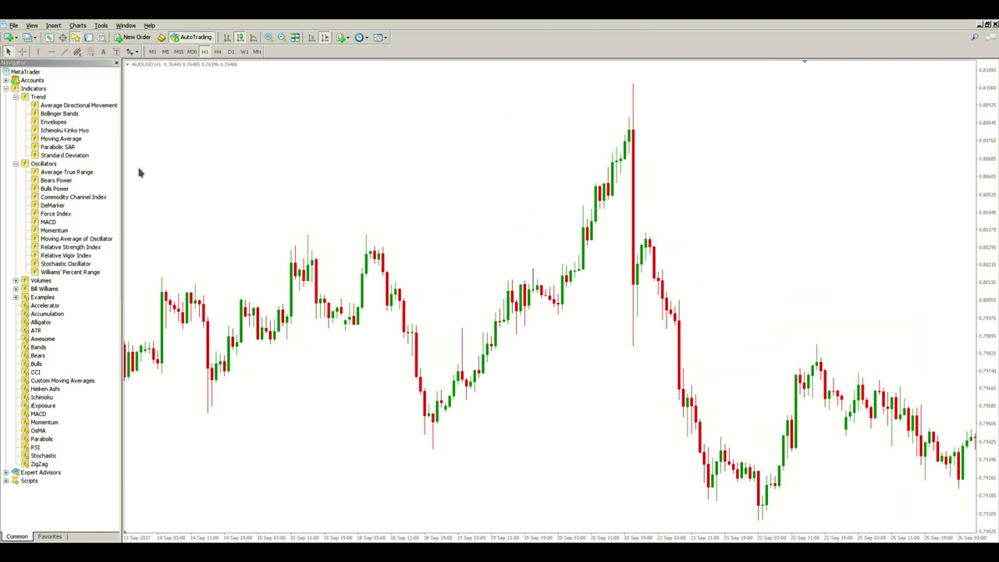
{"action": "left_click", "coordinate": [72, 142]}
{"action": "left_click_drag", "start_coordinate": [73, 144], "coordinate": [191, 170]}
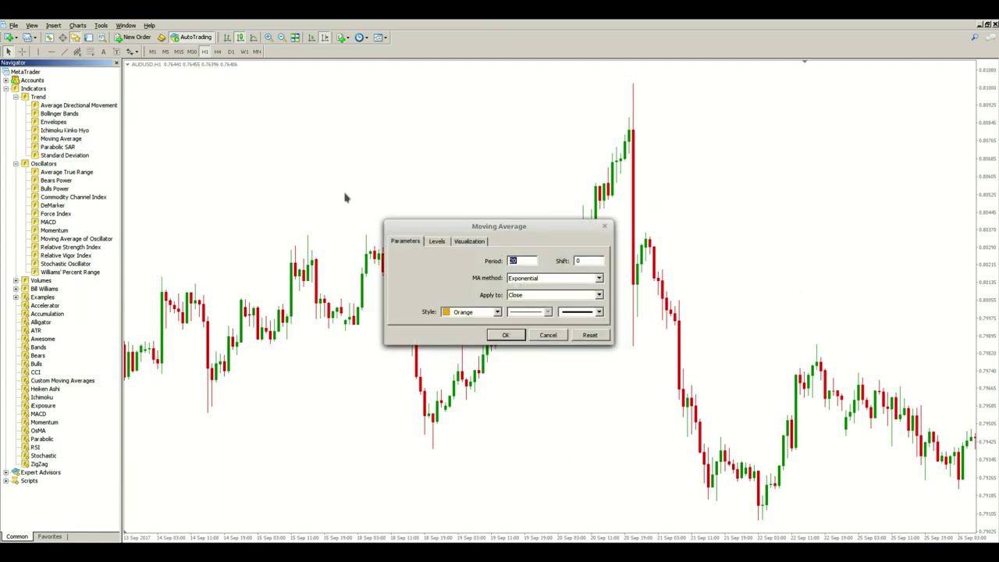
{"action": "left_click", "coordinate": [521, 261]}
{"action": "left_click", "coordinate": [544, 279]}
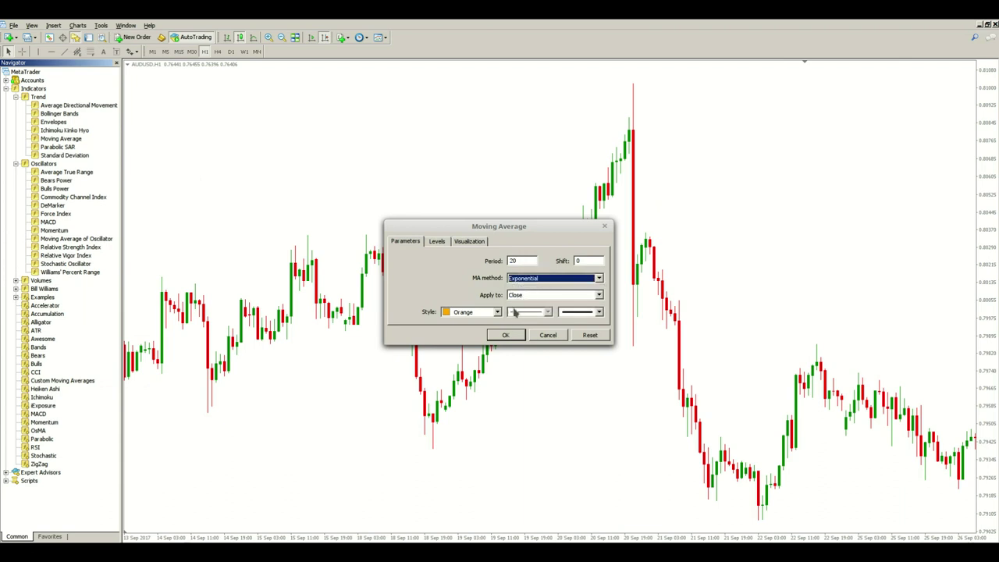
{"action": "left_click", "coordinate": [515, 338]}
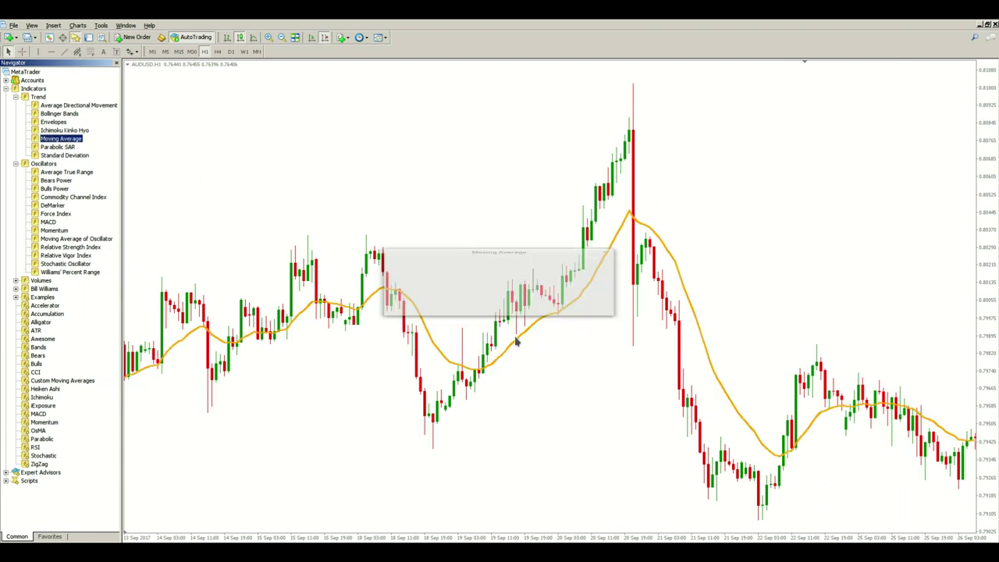
{"action": "left_click", "coordinate": [116, 62]}
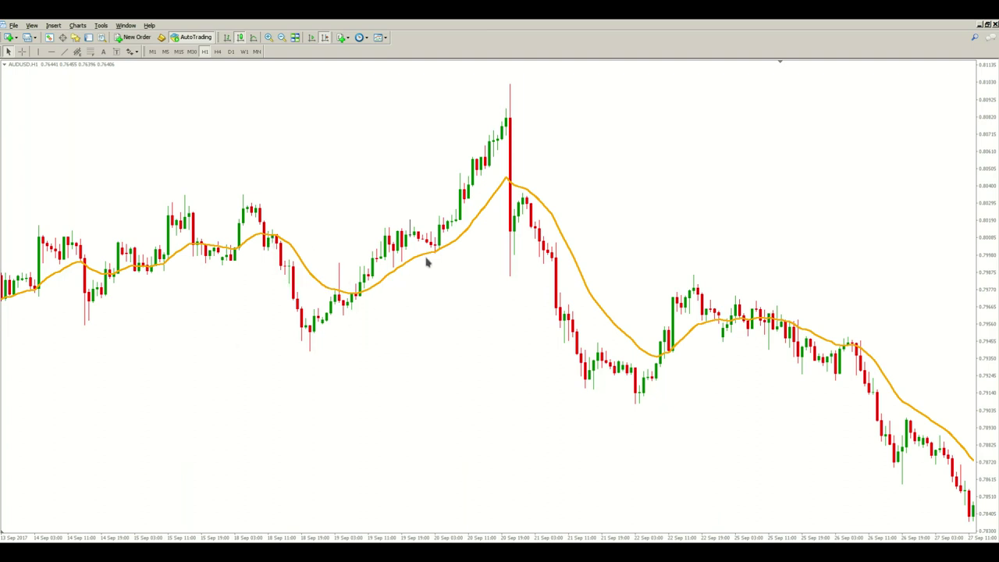
Step: Examine how price moves relative to the moving average around the 20 September peak and the decline that follows it
{"action": "mouse_move", "coordinate": [491, 195]}
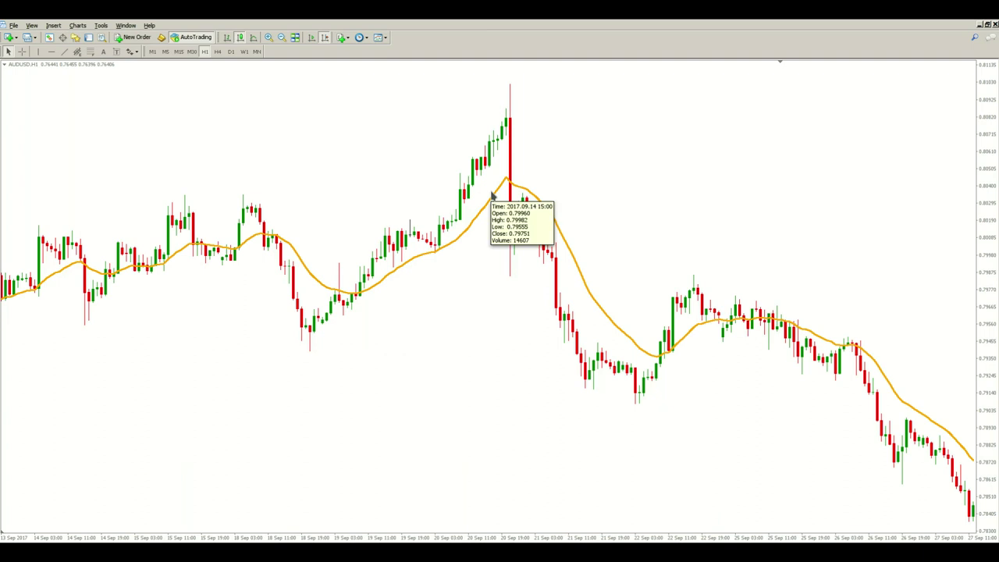
{"action": "scroll", "coordinate": [447, 281], "scroll_direction": "down", "scroll_amount": 3}
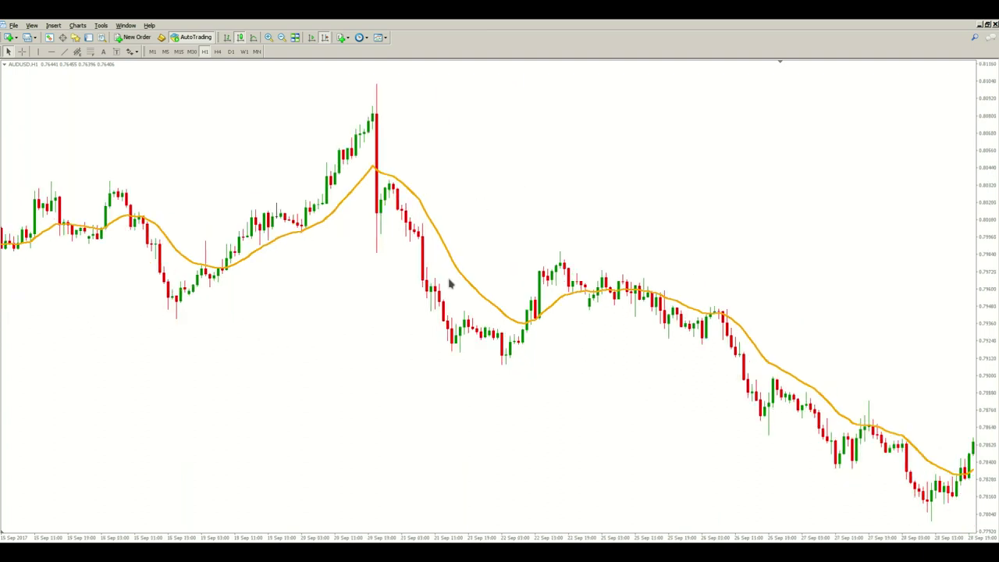
{"action": "scroll", "coordinate": [437, 290], "scroll_direction": "down", "scroll_amount": 4}
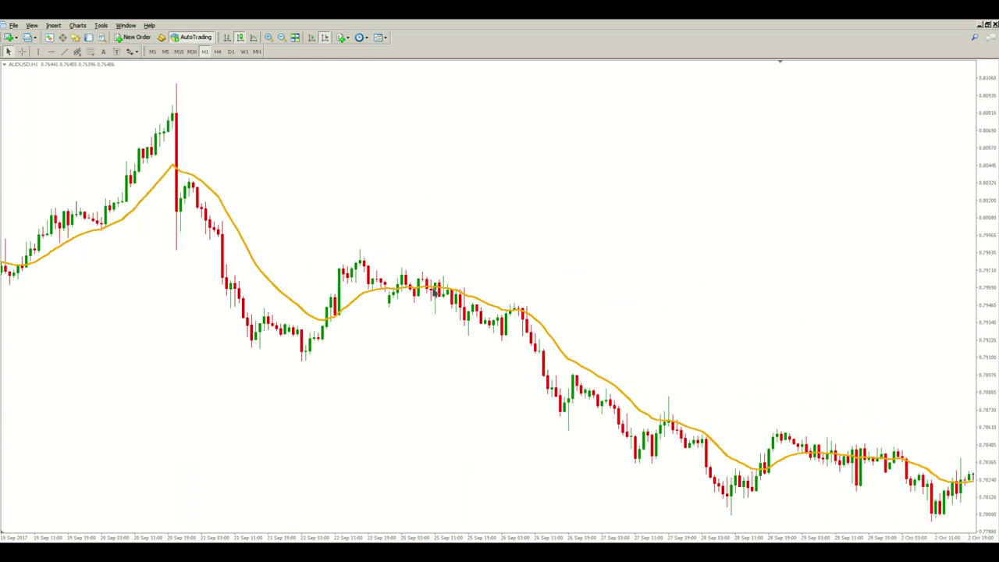
{"action": "scroll", "coordinate": [434, 289], "scroll_direction": "up", "scroll_amount": 3}
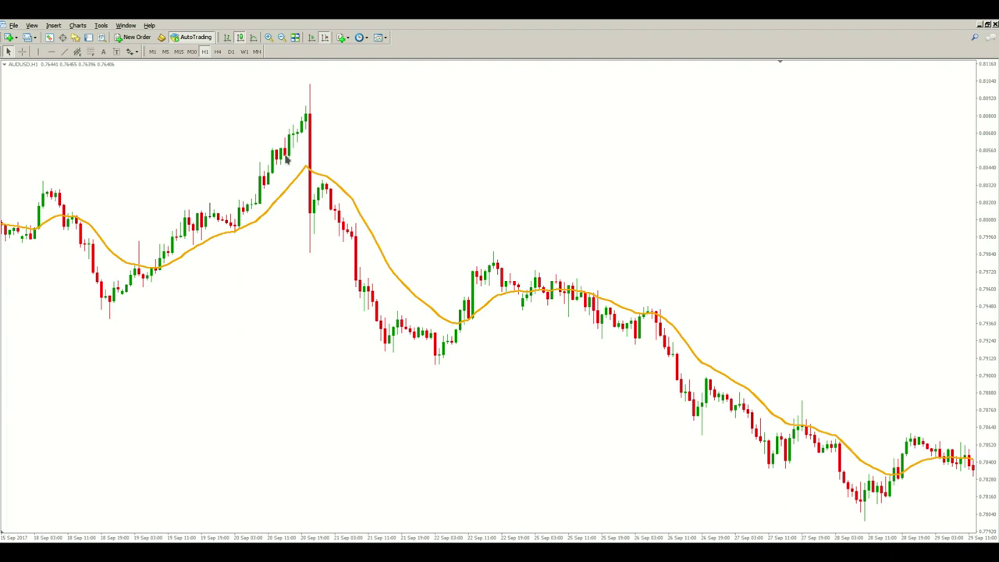
{"action": "scroll", "coordinate": [300, 240], "scroll_direction": "up", "scroll_amount": 4}
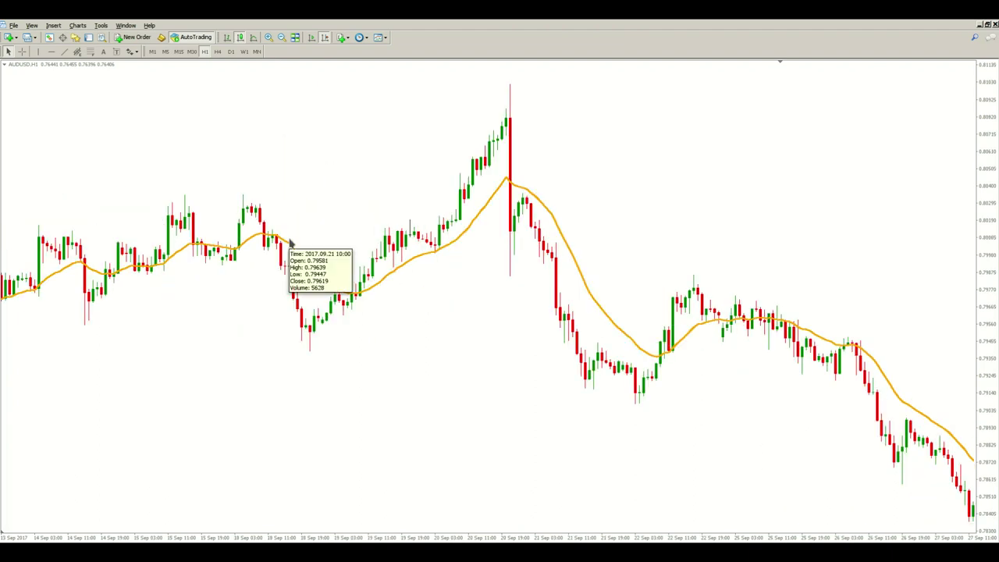
{"action": "scroll", "coordinate": [290, 241], "scroll_direction": "down", "scroll_amount": 7}
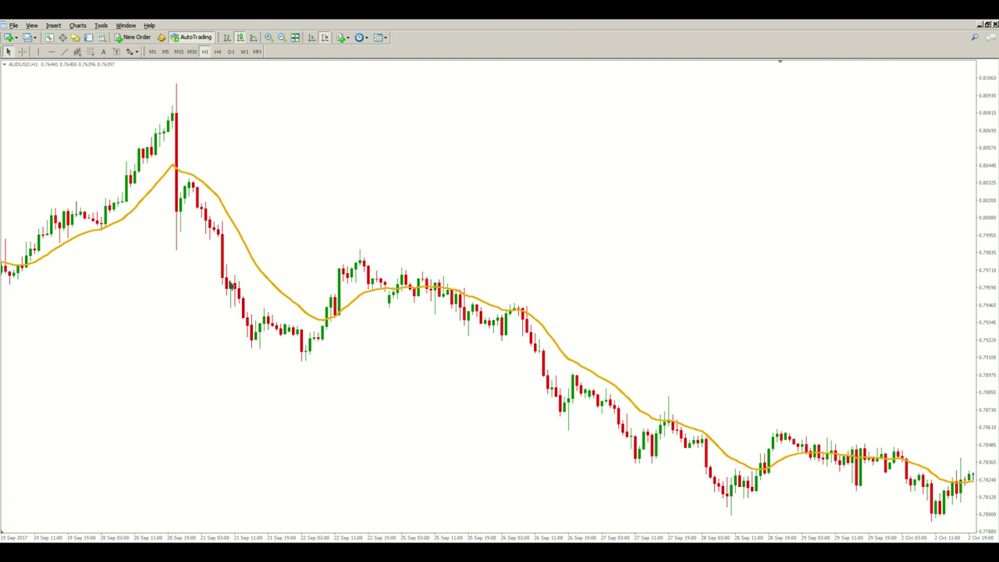
Step: Measure the long lower wick of the 21 September candle below the moving average with the crosshair
{"action": "mouse_move", "coordinate": [235, 309]}
{"action": "mouse_move", "coordinate": [232, 285]}
{"action": "mouse_move", "coordinate": [271, 235]}
{"action": "key", "text": "ctrl+f"}
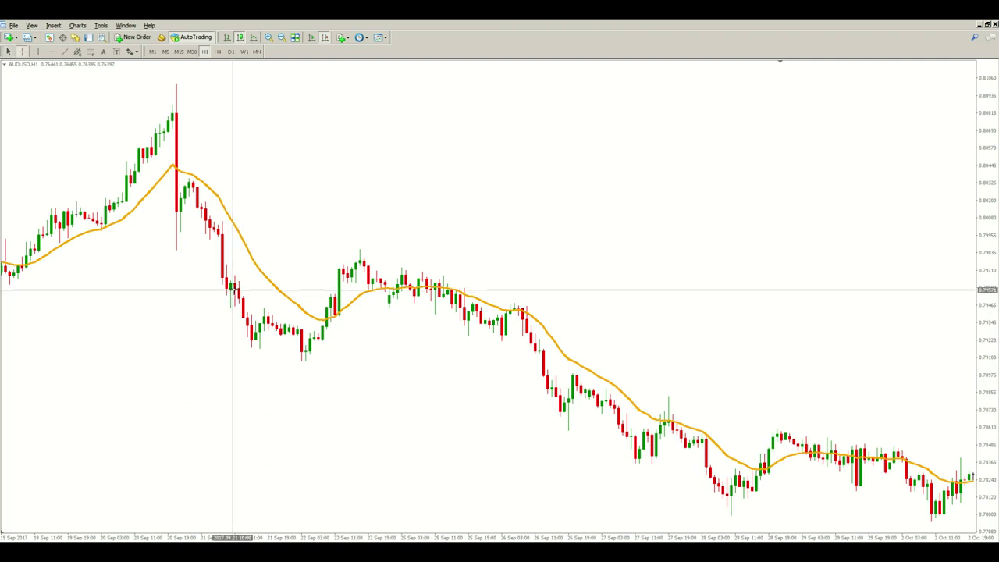
{"action": "left_click_drag", "start_coordinate": [235, 290], "coordinate": [232, 308]}
{"action": "mouse_move", "coordinate": [232, 308]}
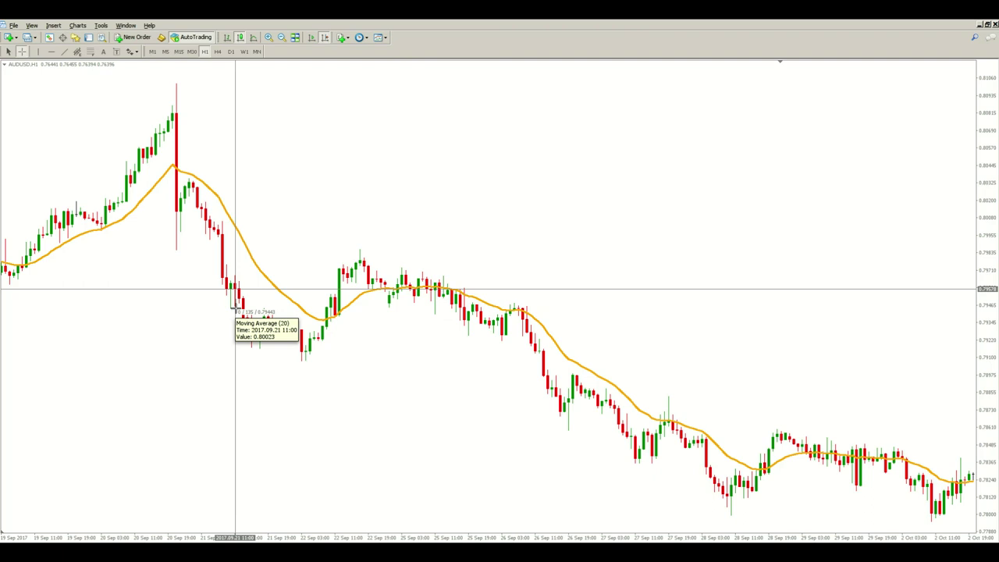
{"action": "scroll", "coordinate": [235, 289], "scroll_direction": "down", "scroll_amount": 3}
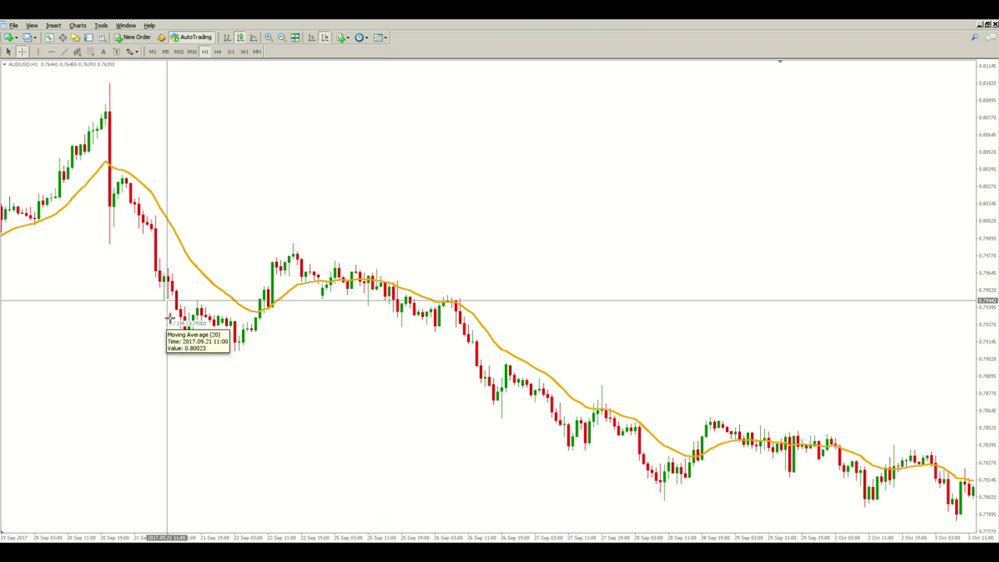
{"action": "key", "text": "Escape"}
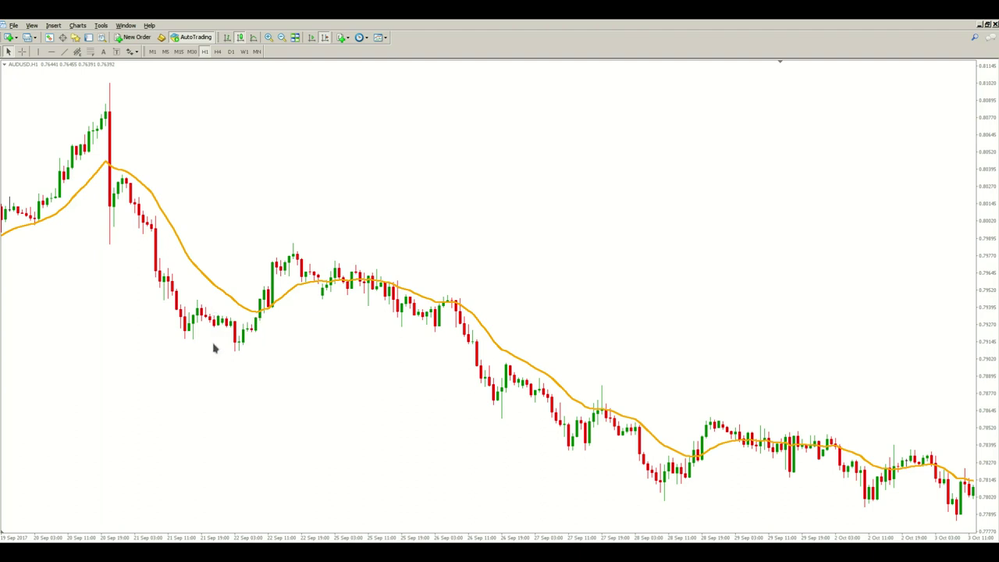
Step: Examine how price moves against the moving average from the 20 September peak through the end of September
{"action": "mouse_move", "coordinate": [212, 350]}
{"action": "scroll", "coordinate": [203, 350], "scroll_direction": "down", "scroll_amount": 3}
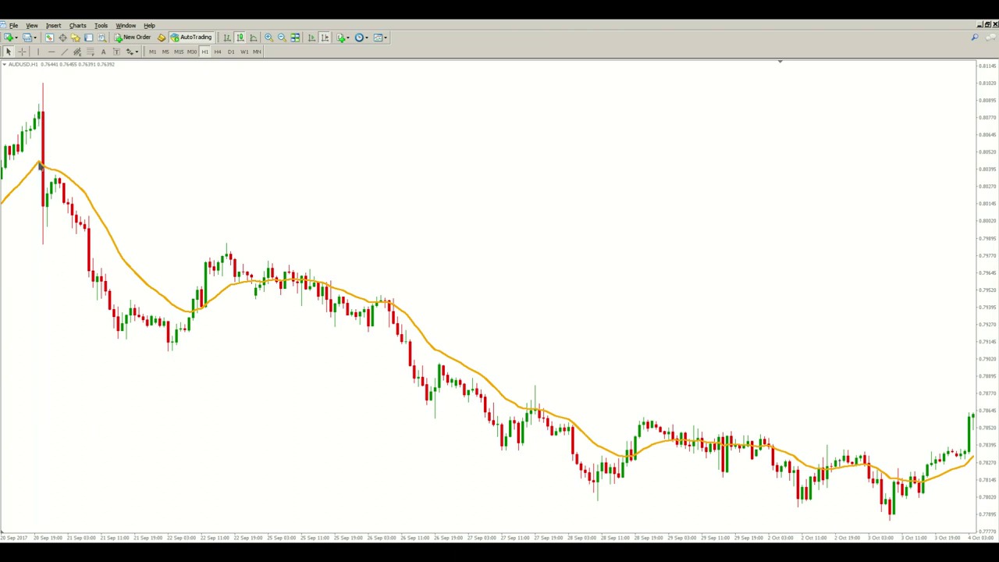
{"action": "left_click_drag", "start_coordinate": [56, 273], "coordinate": [127, 270]}
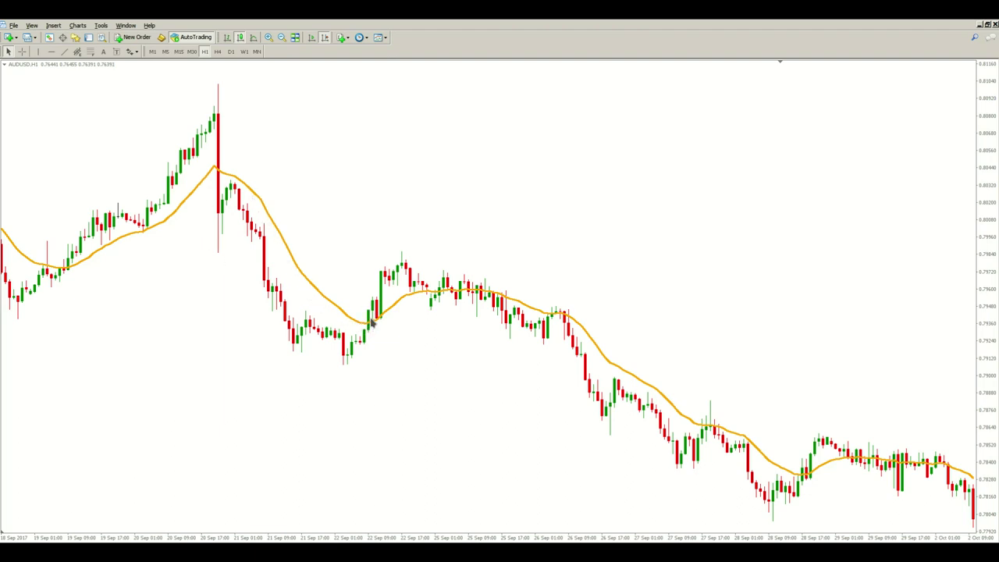
Step: Examine how price moves around the moving average from mid-September through the early October swings
{"action": "mouse_move", "coordinate": [373, 323]}
{"action": "mouse_move", "coordinate": [558, 315]}
{"action": "scroll", "coordinate": [460, 295], "scroll_direction": "down", "scroll_amount": 5}
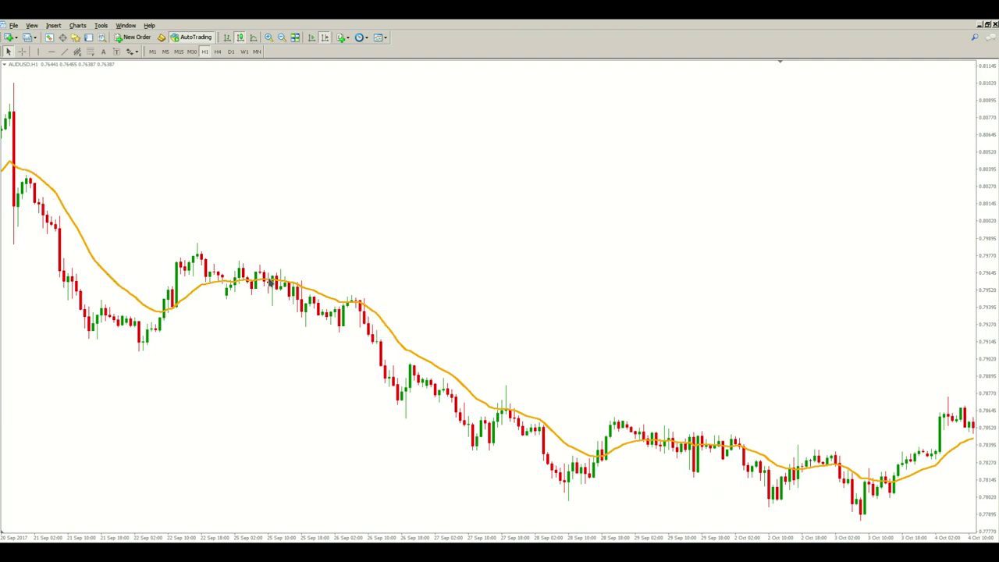
{"action": "scroll", "coordinate": [299, 303], "scroll_direction": "down", "scroll_amount": 3}
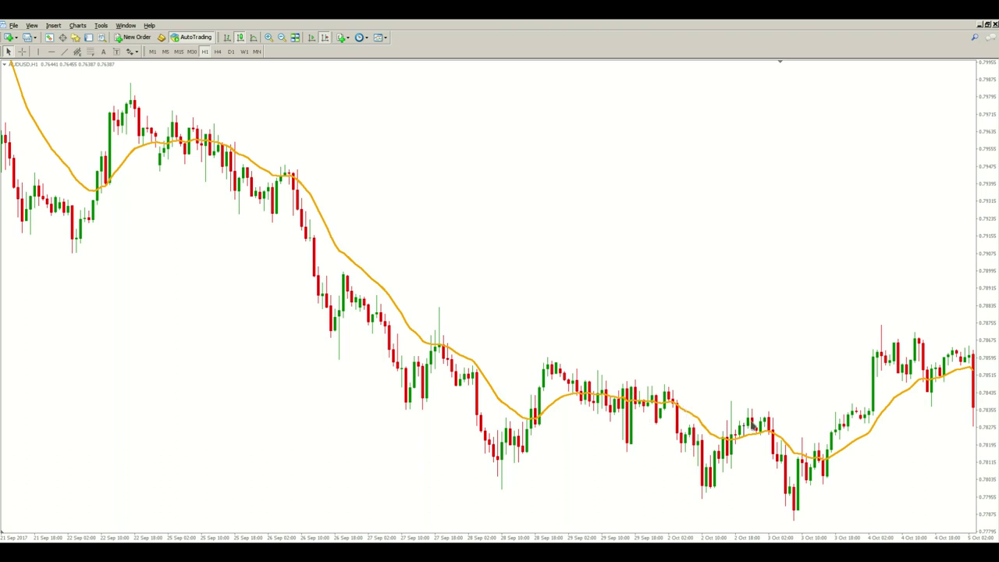
{"action": "scroll", "coordinate": [743, 435], "scroll_direction": "down", "scroll_amount": 10}
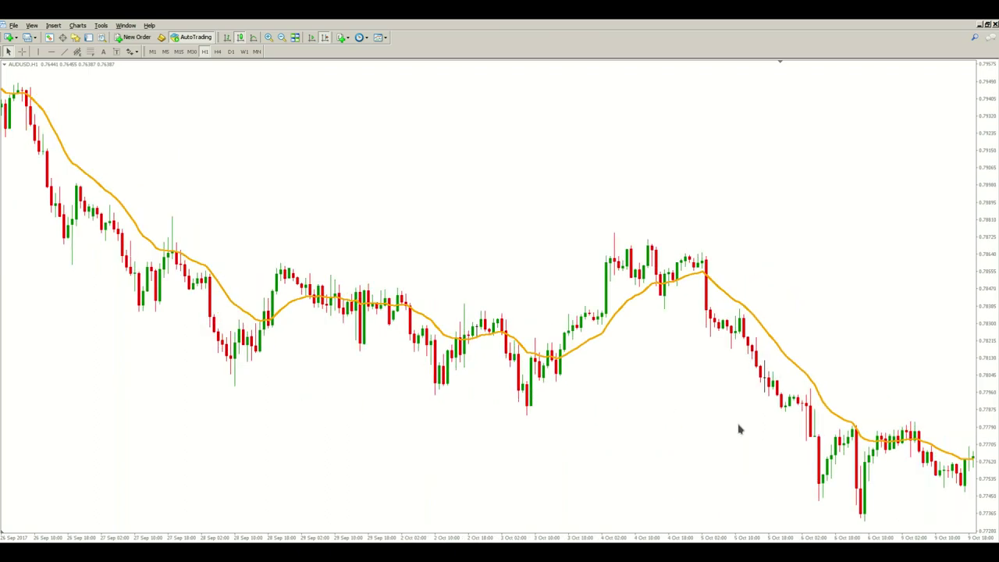
{"action": "scroll", "coordinate": [444, 412], "scroll_direction": "up", "scroll_amount": 15}
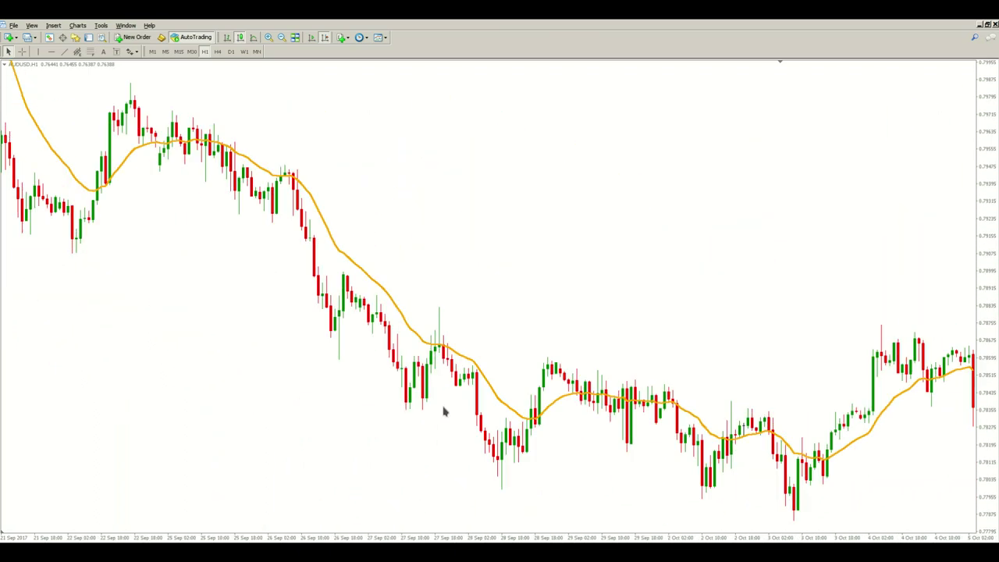
{"action": "scroll", "coordinate": [444, 413], "scroll_direction": "up", "scroll_amount": 2}
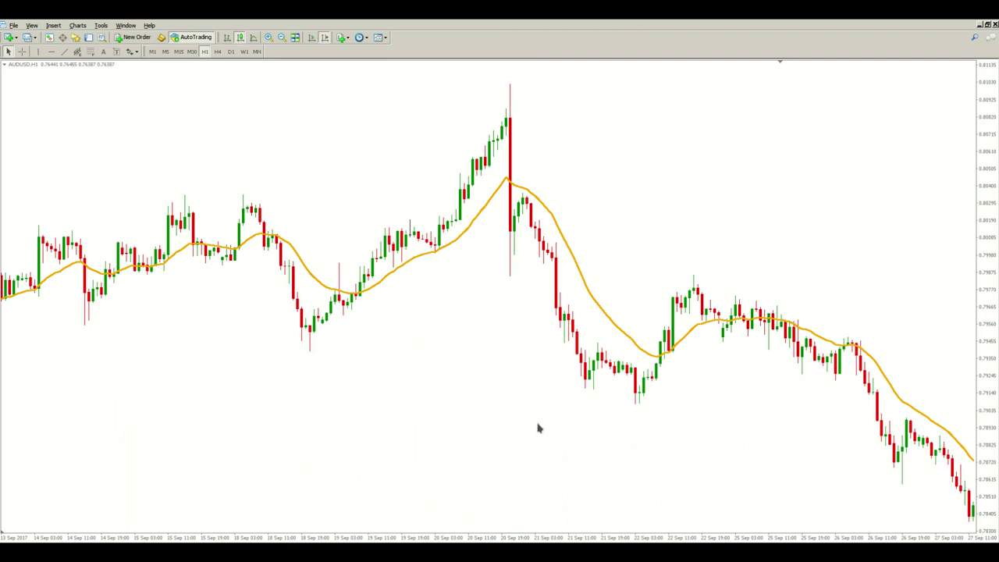
Step: Enlarge the 13 to 20 September stretch and measure the body of the 19 September 09:00 candle with the crosshair
{"action": "key", "text": "End"}
{"action": "key", "text": "Home"}
{"action": "key", "text": "plus"}
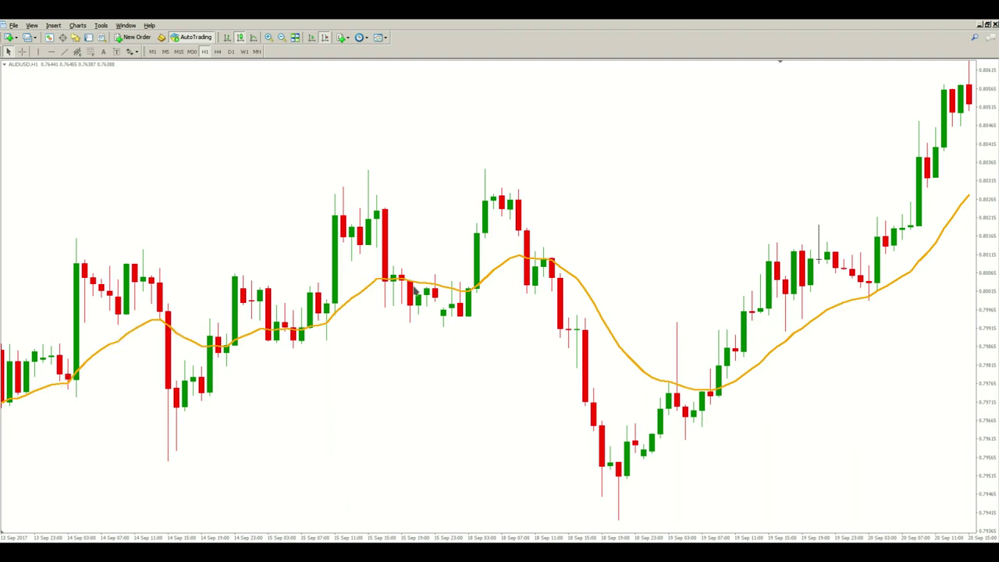
{"action": "mouse_move", "coordinate": [559, 276]}
{"action": "scroll", "coordinate": [769, 379], "scroll_direction": "left", "scroll_amount": 1}
{"action": "middle_click", "coordinate": [723, 333]}
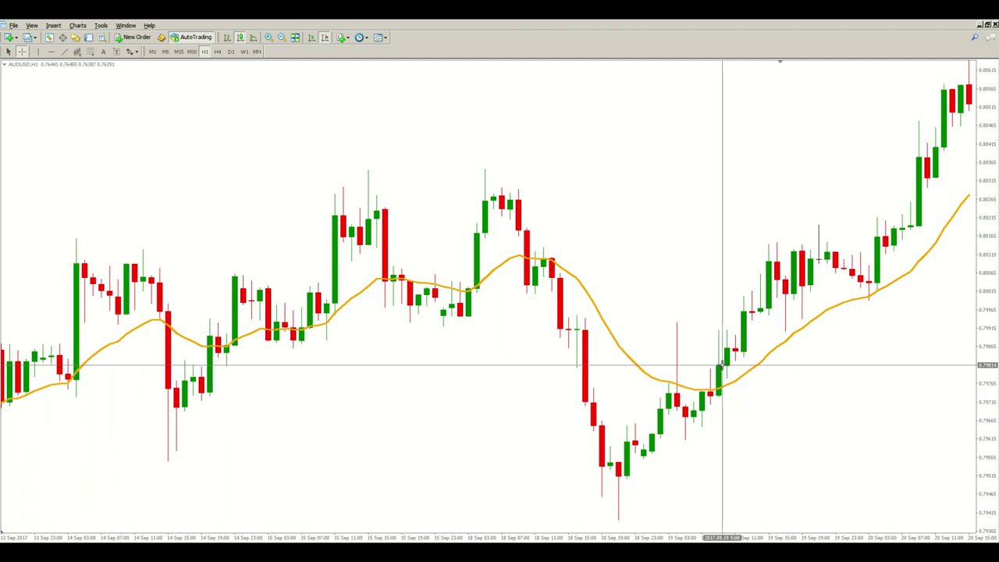
{"action": "left_click_drag", "start_coordinate": [722, 365], "coordinate": [725, 396]}
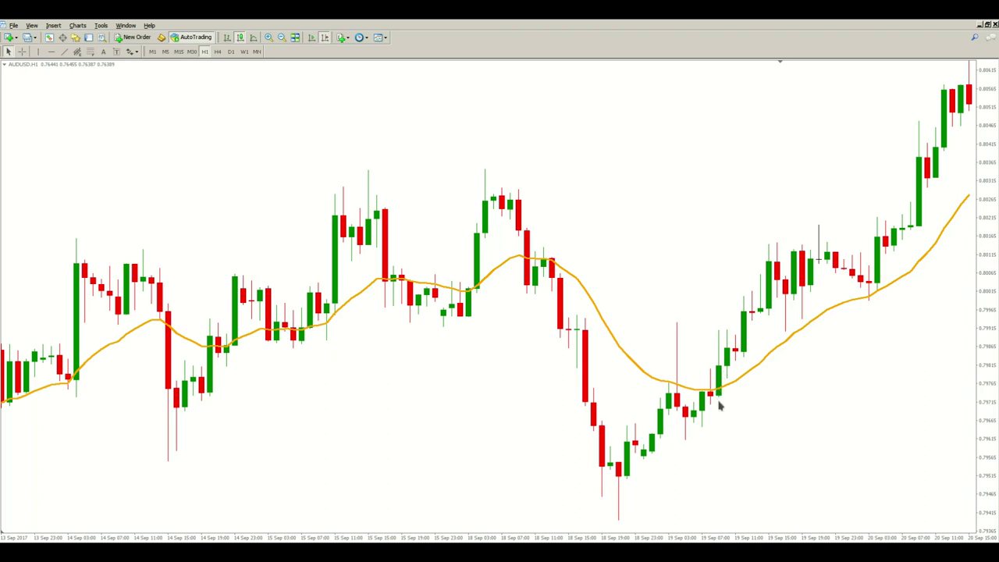
Step: Try marking the 19 September 09:00 candle with an up arrow below its low
{"action": "left_click", "coordinate": [131, 51]}
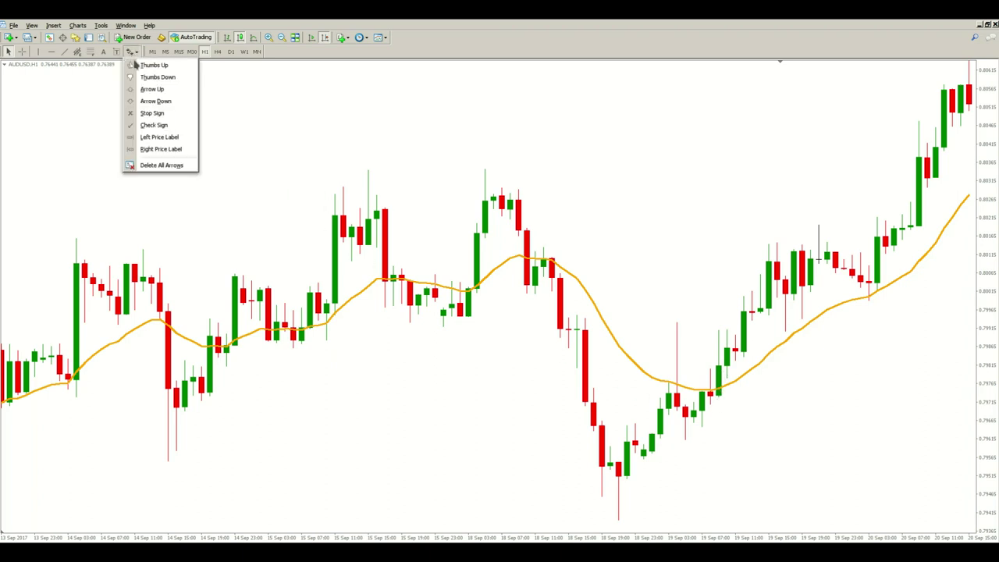
{"action": "left_click", "coordinate": [182, 92]}
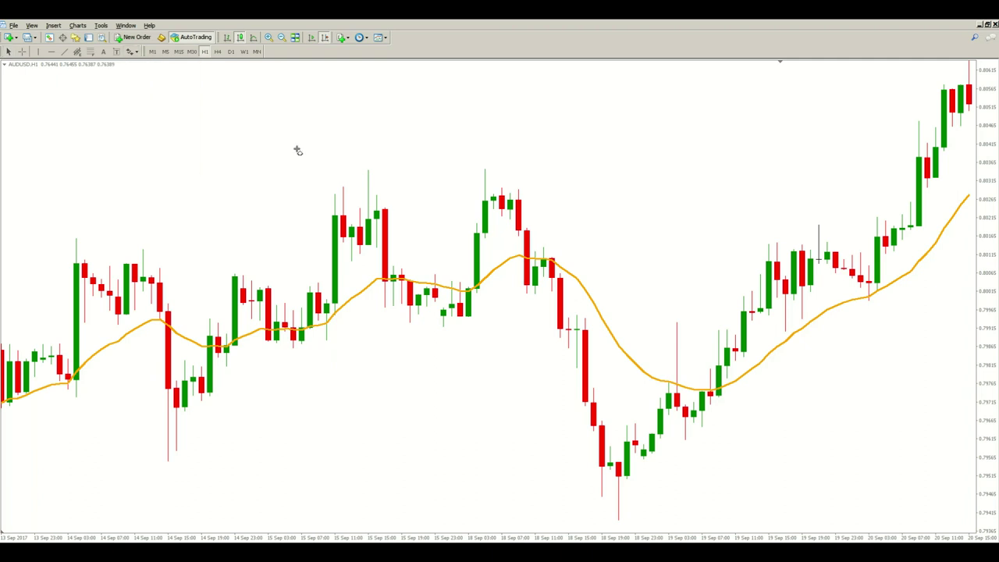
{"action": "left_click", "coordinate": [719, 408]}
{"action": "double_click", "coordinate": [718, 412]}
{"action": "key", "text": "ctrl+f"}
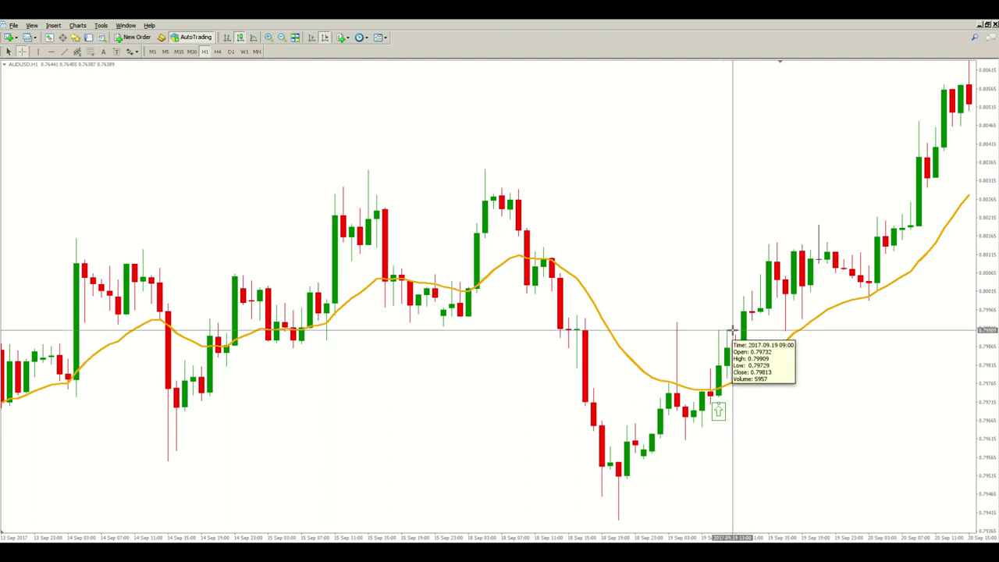
{"action": "key", "text": "Escape"}
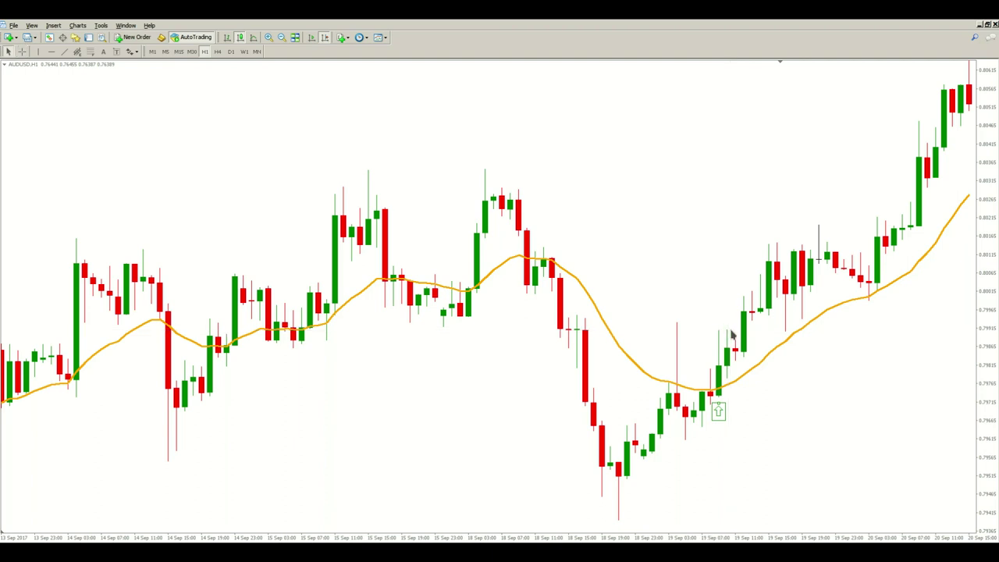
{"action": "mouse_move", "coordinate": [744, 371]}
{"action": "left_click", "coordinate": [64, 51]}
{"action": "key", "text": "Escape"}
{"action": "key", "text": "BackSpace"}
Step: Draw a horizontal trendline from the 19 September 09:00 candle's high, and copy it to the candle's low and an equal distance above
{"action": "left_click", "coordinate": [64, 51]}
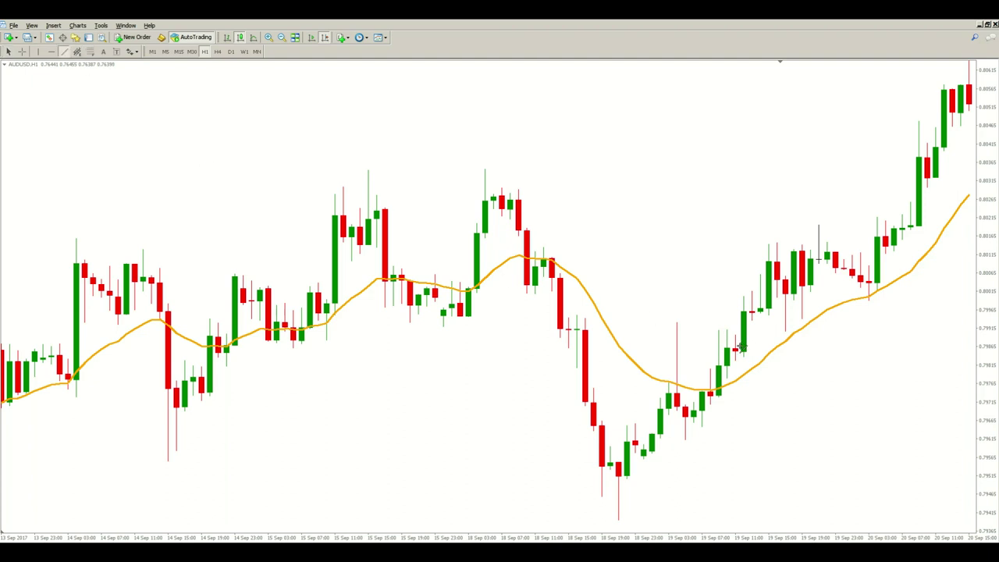
{"action": "left_click_drag", "start_coordinate": [719, 329], "coordinate": [801, 331]}
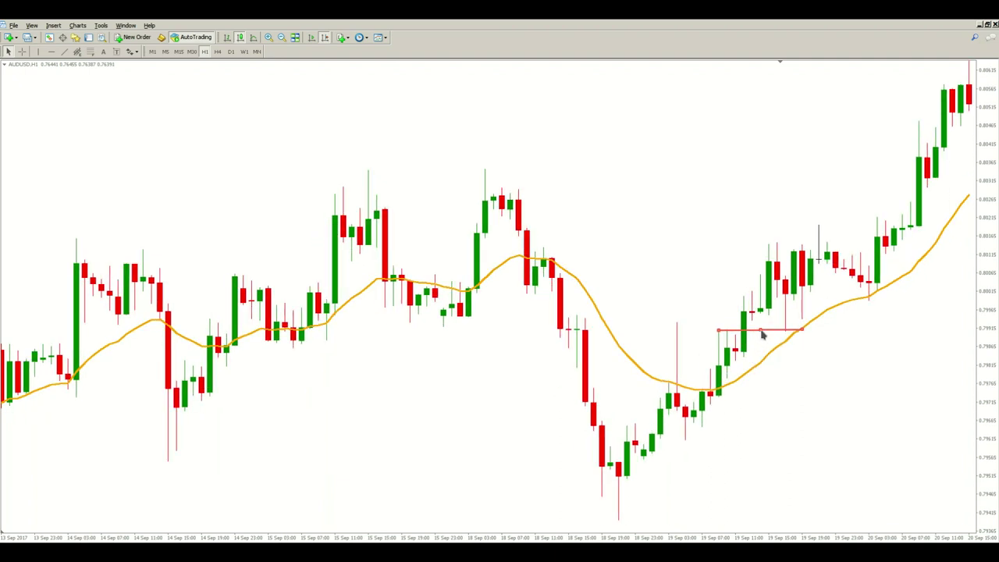
{"action": "left_click_drag", "start_coordinate": [762, 334], "coordinate": [759, 400]}
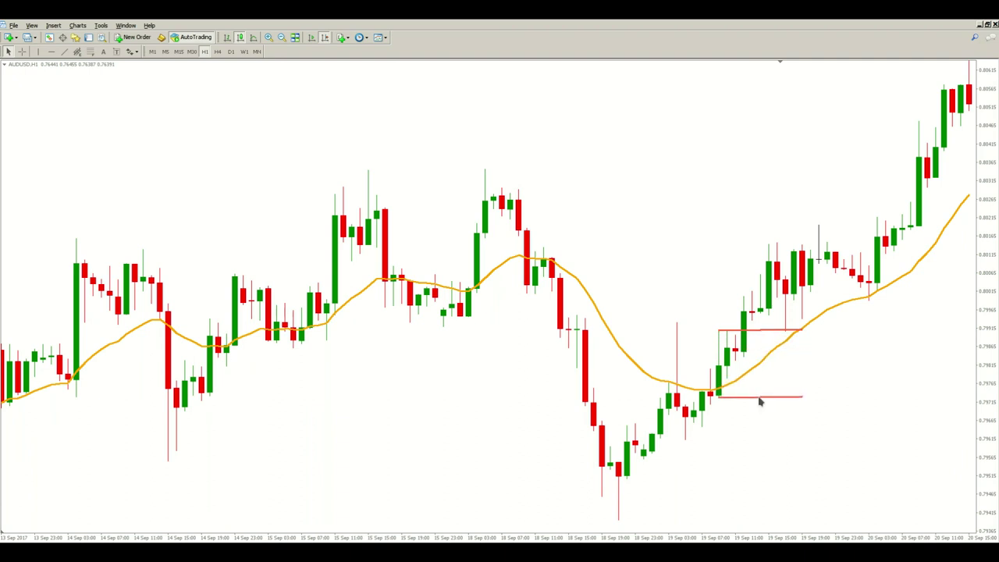
{"action": "double_click", "coordinate": [766, 332]}
{"action": "left_click_drag", "start_coordinate": [762, 336], "coordinate": [757, 269]}
Step: Recolour the middle trendline at the 19 September 09:00 candle's high to dark purple
{"action": "right_click", "coordinate": [767, 334]}
{"action": "left_click", "coordinate": [778, 341]}
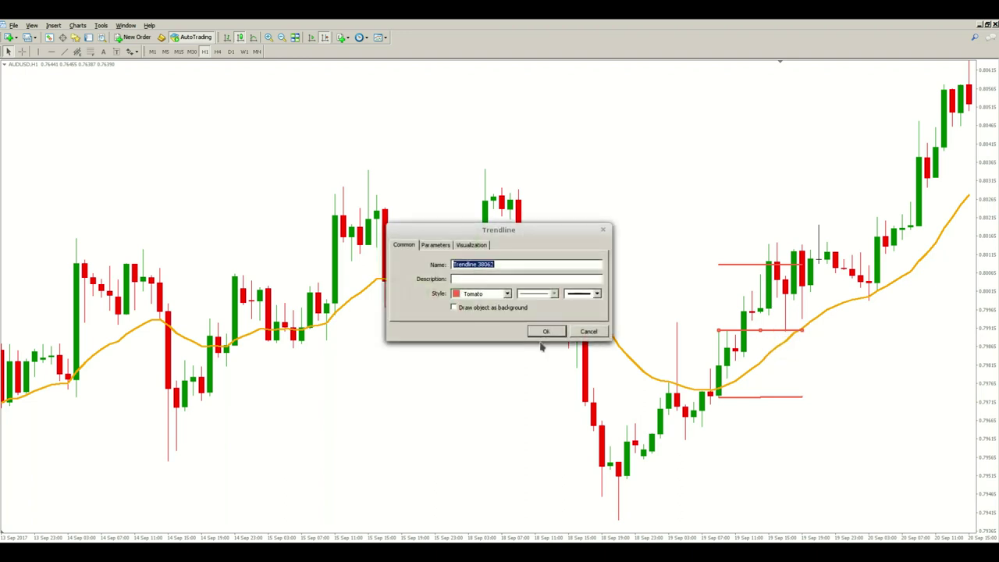
{"action": "left_click", "coordinate": [507, 294]}
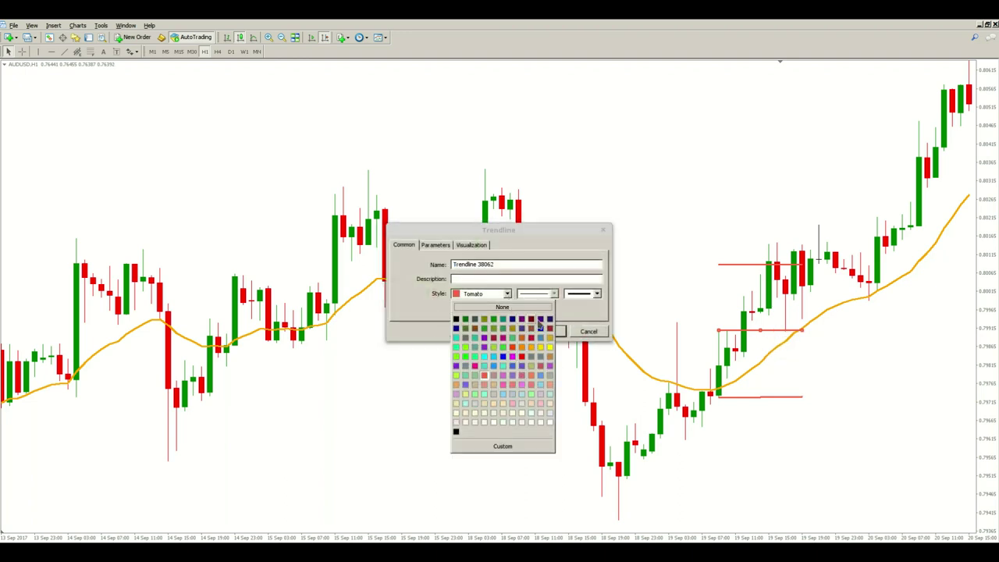
{"action": "left_click", "coordinate": [540, 323]}
{"action": "left_click", "coordinate": [543, 332]}
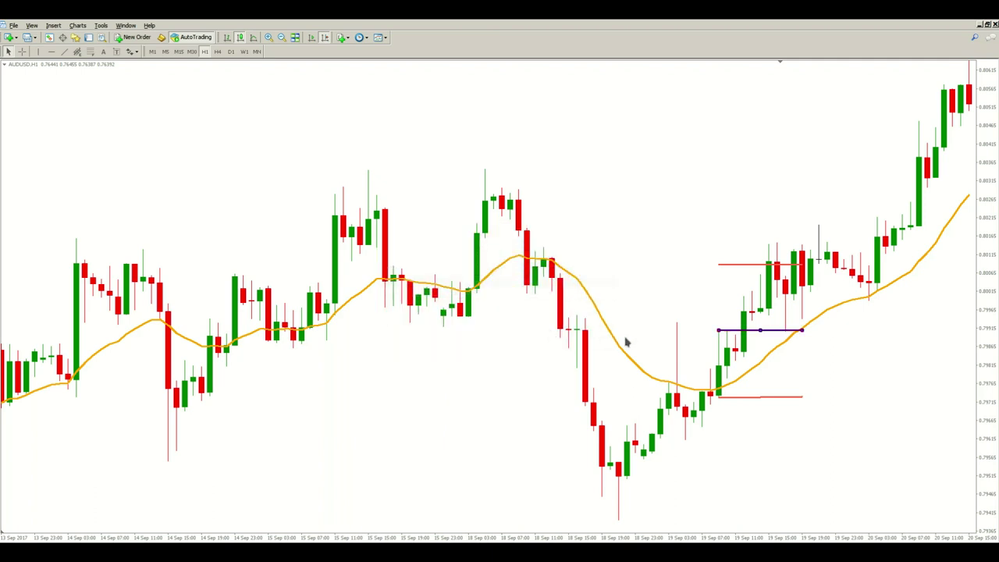
Step: Recolour the uppermost of the three trendlines to DeepSkyBlue
{"action": "right_click", "coordinate": [744, 265]}
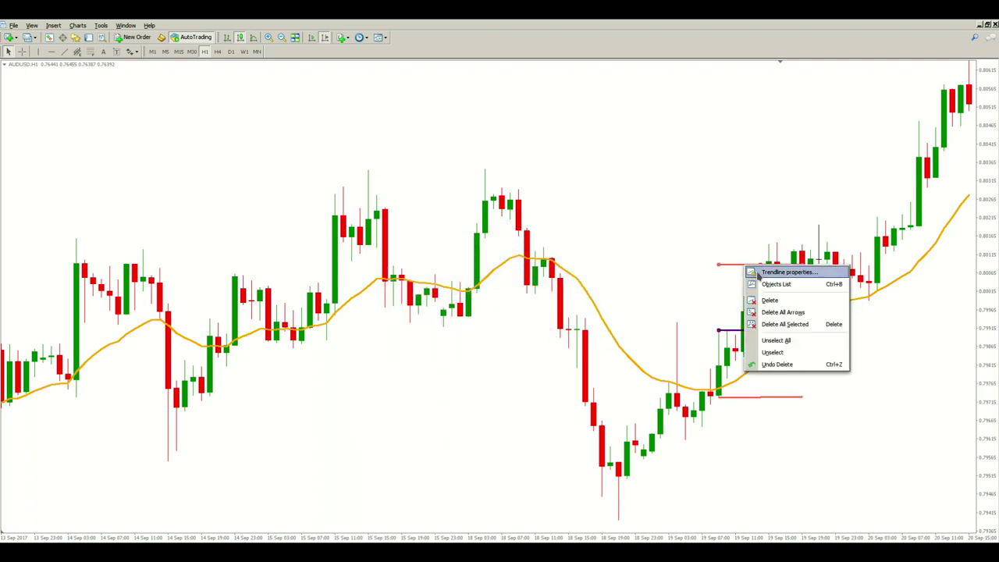
{"action": "left_click", "coordinate": [750, 272]}
{"action": "left_click", "coordinate": [507, 293]}
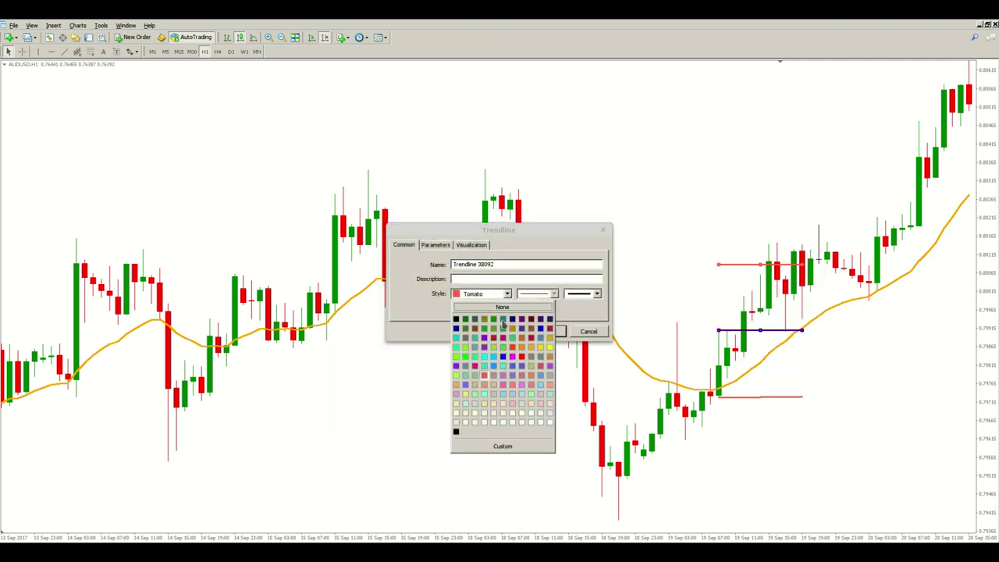
{"action": "left_click", "coordinate": [494, 361]}
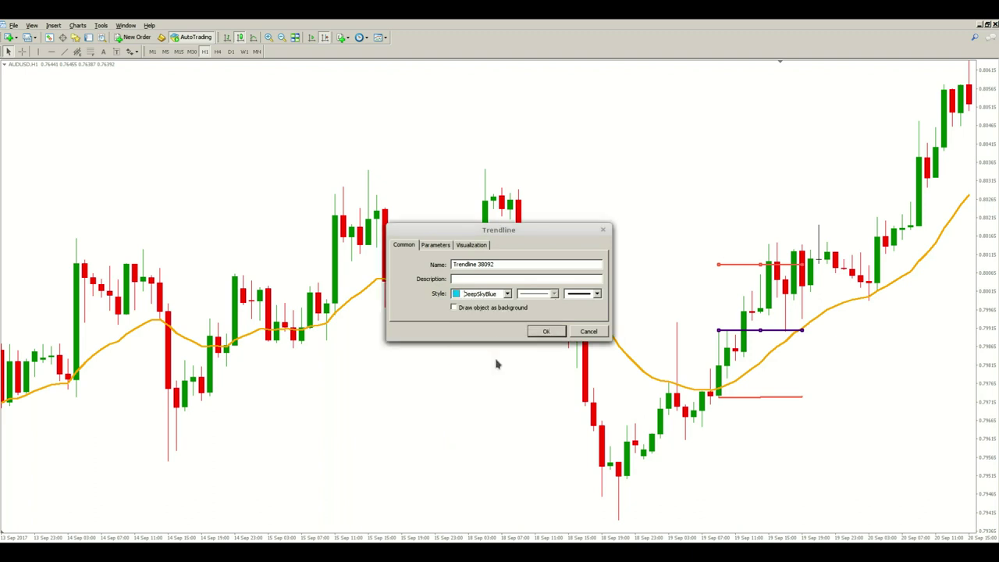
{"action": "left_click", "coordinate": [542, 331]}
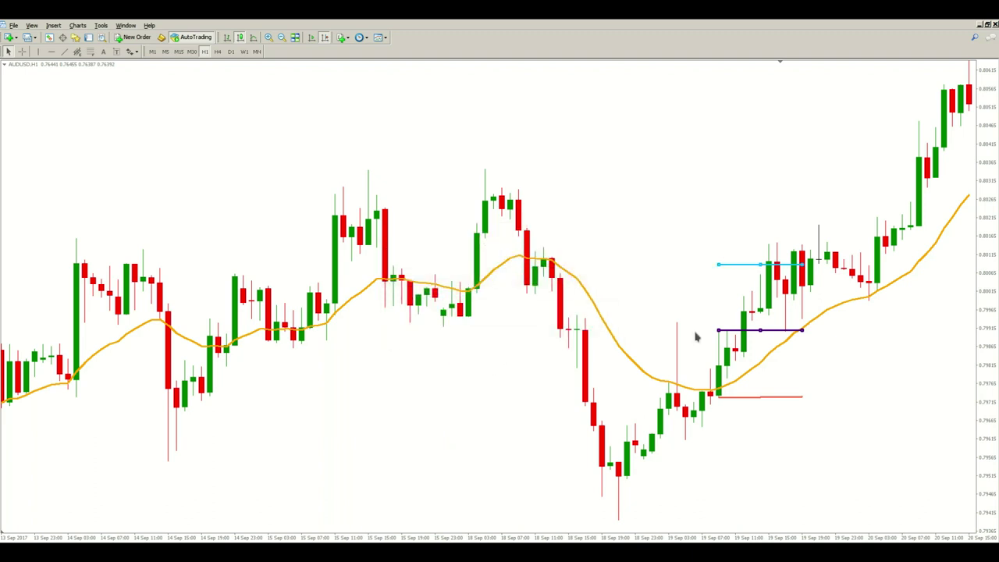
Step: Place an up arrow below the 19 September 09:00 candle, just under the red trendline
{"action": "right_click", "coordinate": [799, 400]}
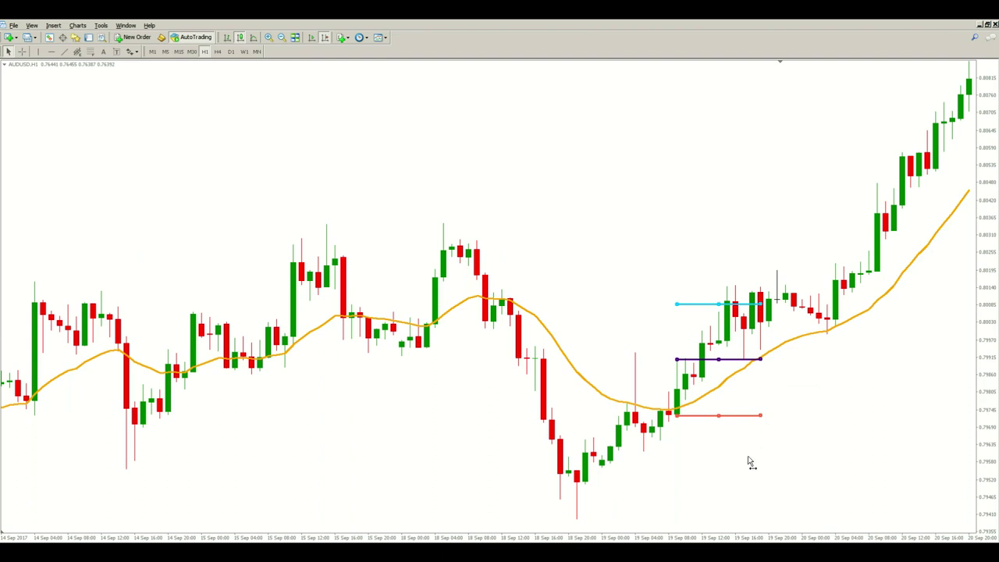
{"action": "left_click", "coordinate": [131, 52]}
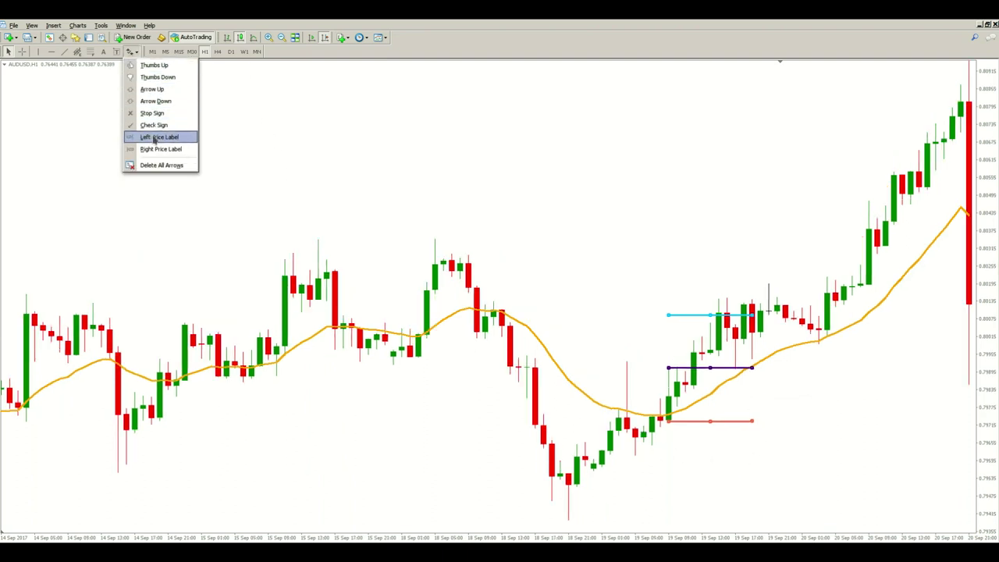
{"action": "left_click", "coordinate": [173, 93]}
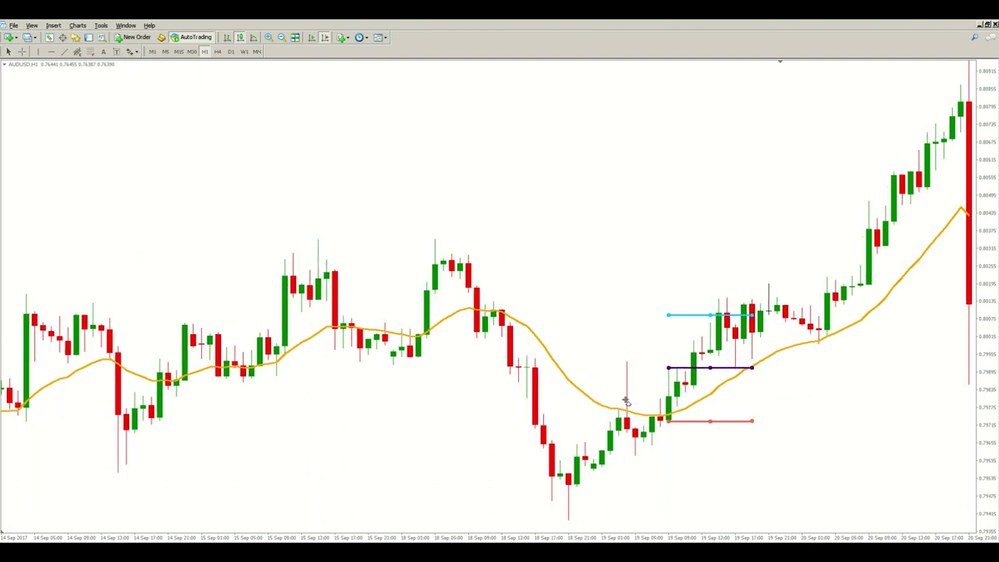
{"action": "left_click", "coordinate": [669, 434]}
Step: Place a thumbs-up sign above the green candle that breaks through the dark purple trendline
{"action": "left_click", "coordinate": [131, 51]}
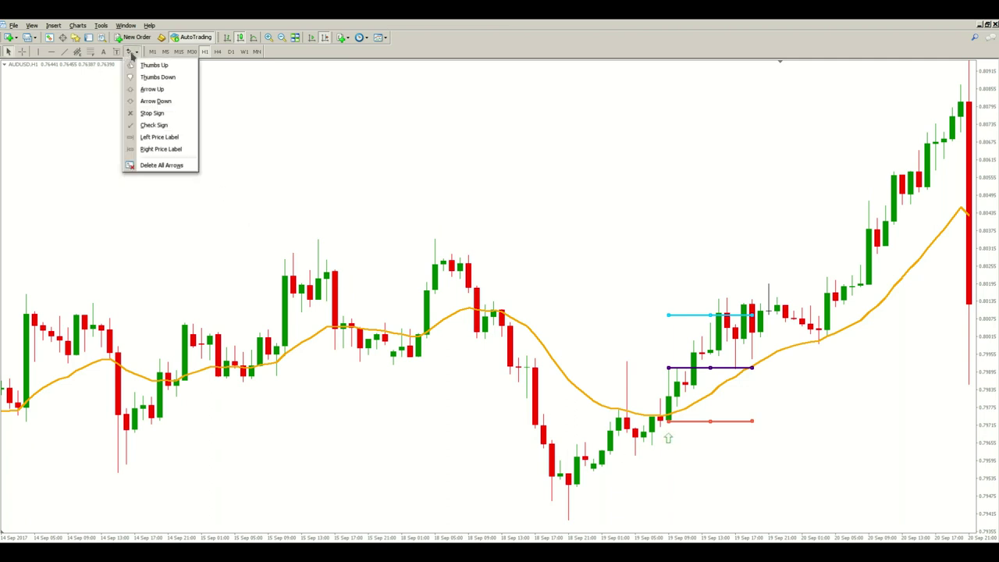
{"action": "left_click", "coordinate": [185, 65]}
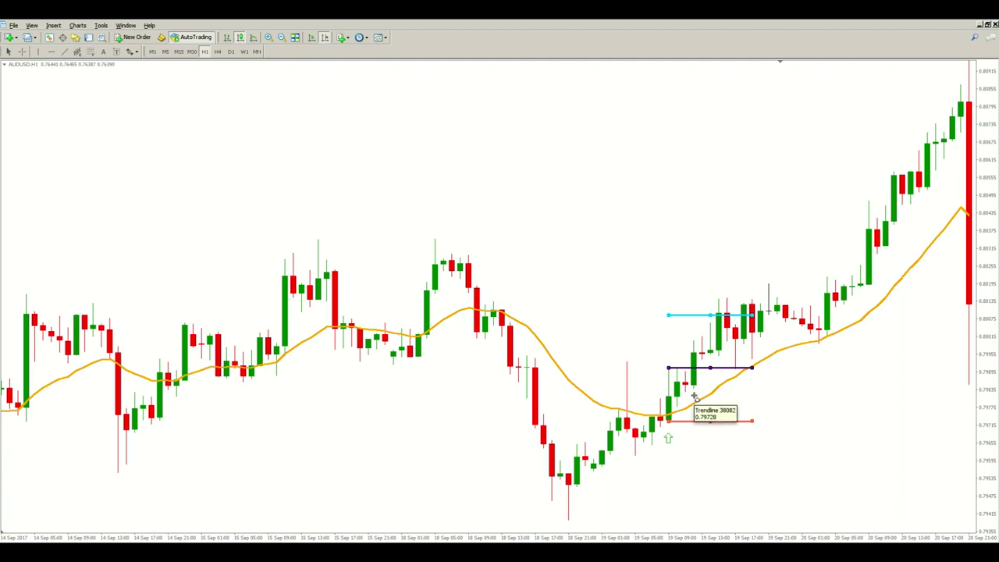
{"action": "key", "text": "Escape"}
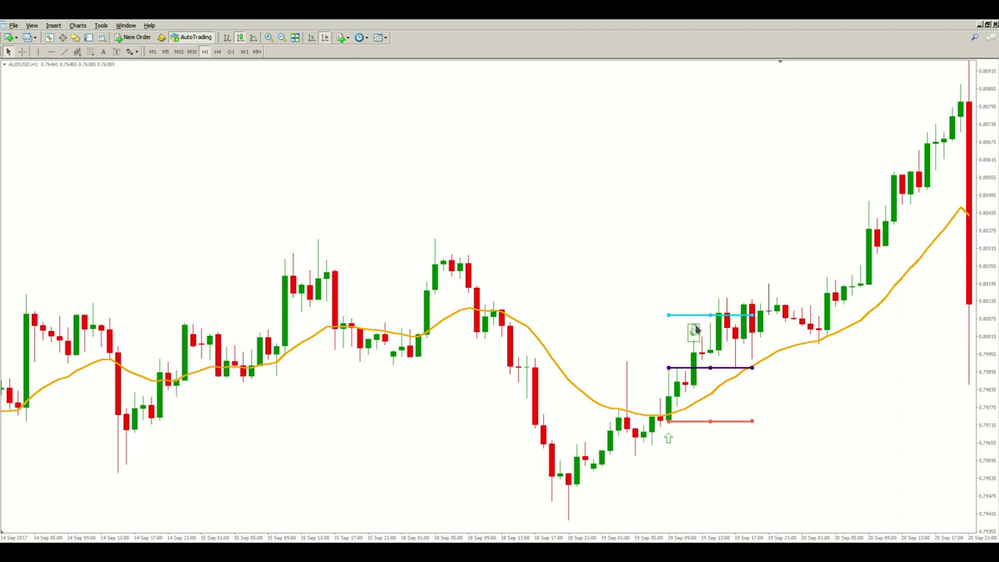
{"action": "left_click", "coordinate": [697, 329]}
Step: Copy the up arrow from the 19 September 09:00 candle to below the long-wicked 21:00 candle
{"action": "mouse_move", "coordinate": [704, 400]}
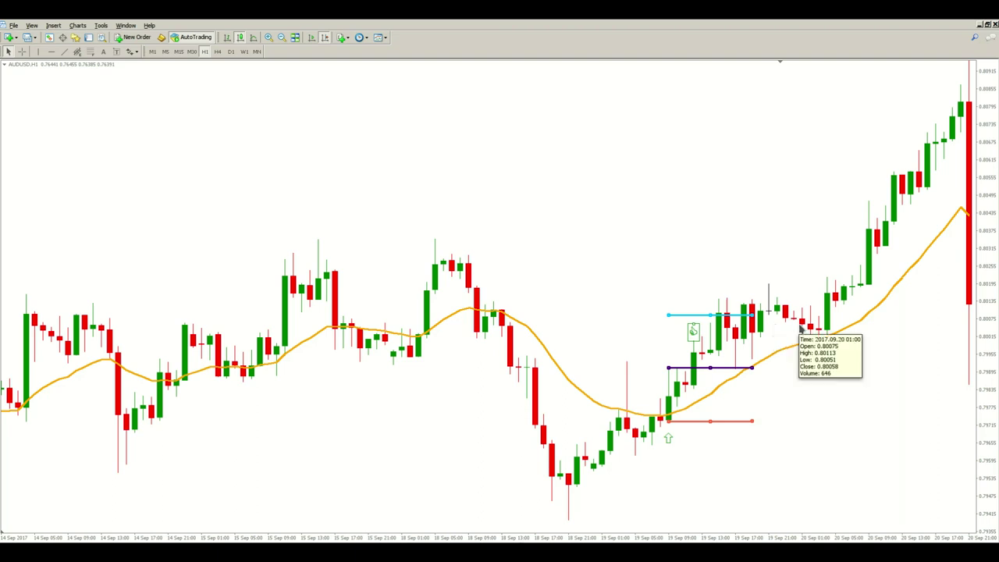
{"action": "double_click", "coordinate": [733, 367]}
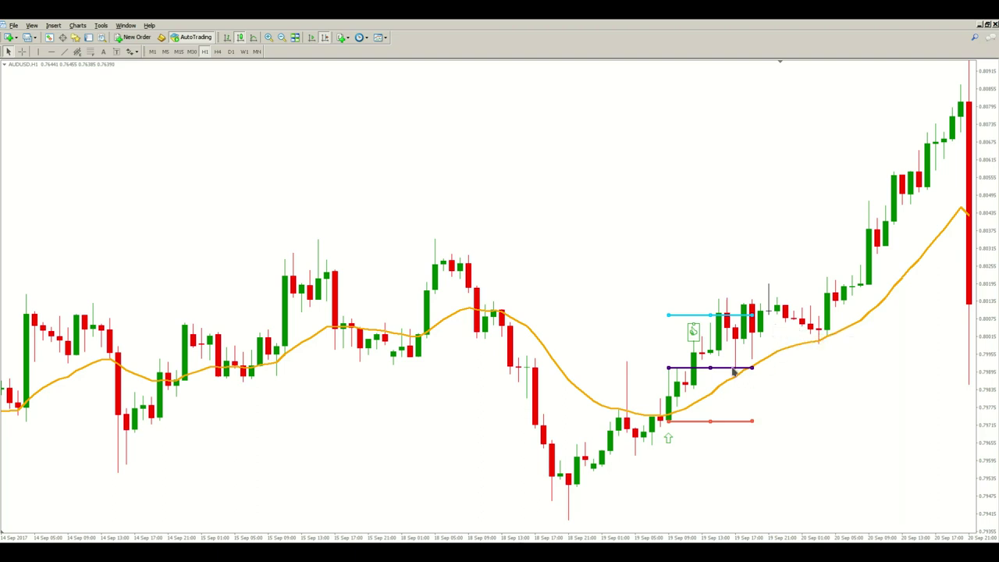
{"action": "double_click", "coordinate": [669, 442]}
{"action": "double_click", "coordinate": [669, 442]}
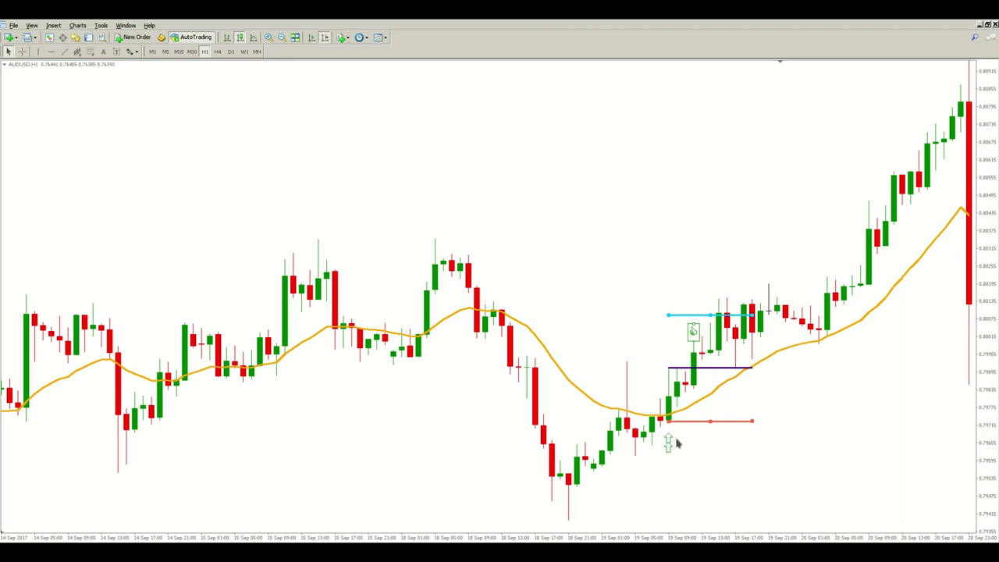
{"action": "left_click", "coordinate": [767, 329]}
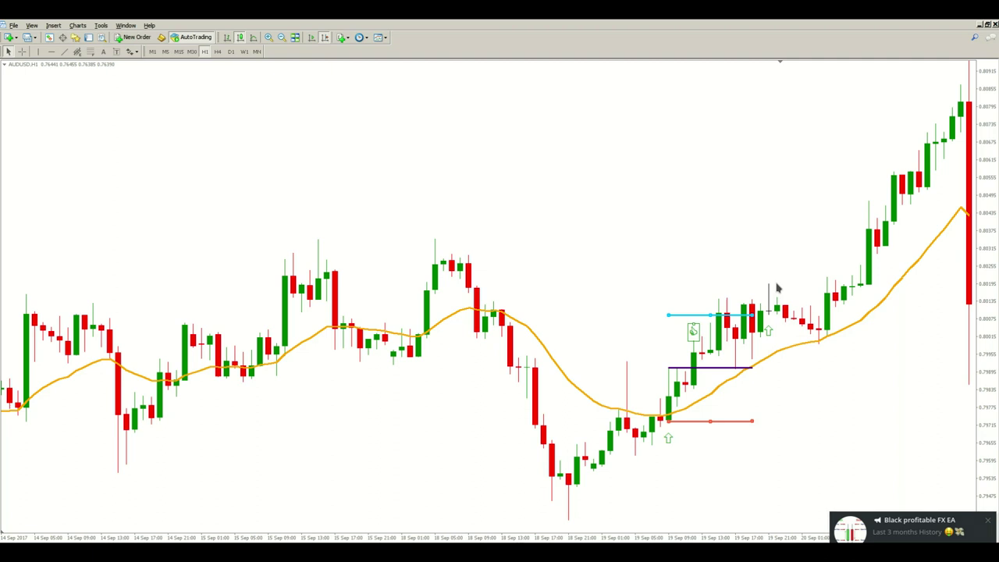
Step: Copy the dark purple trendline to the 19 September 21:00 candle's high and the light blue one above it at about 0.80317
{"action": "double_click", "coordinate": [728, 368]}
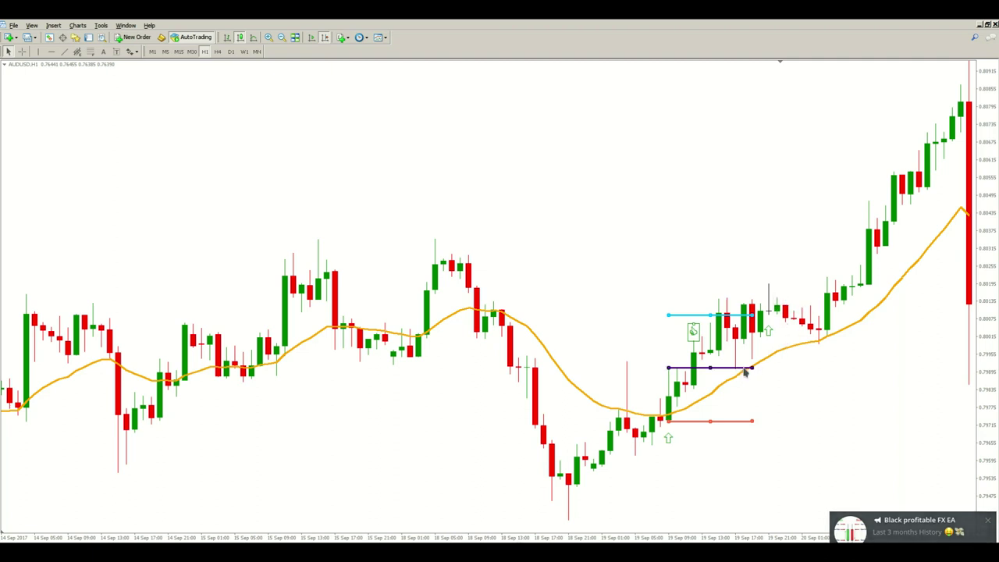
{"action": "left_click_drag", "start_coordinate": [728, 373], "coordinate": [810, 288]}
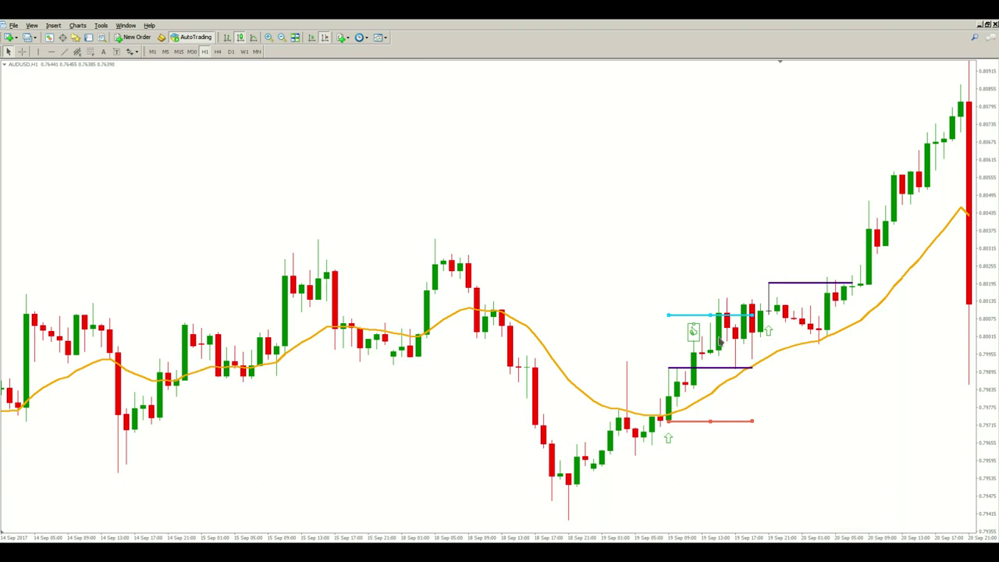
{"action": "mouse_move", "coordinate": [727, 382]}
{"action": "left_click_drag", "start_coordinate": [707, 318], "coordinate": [809, 251]}
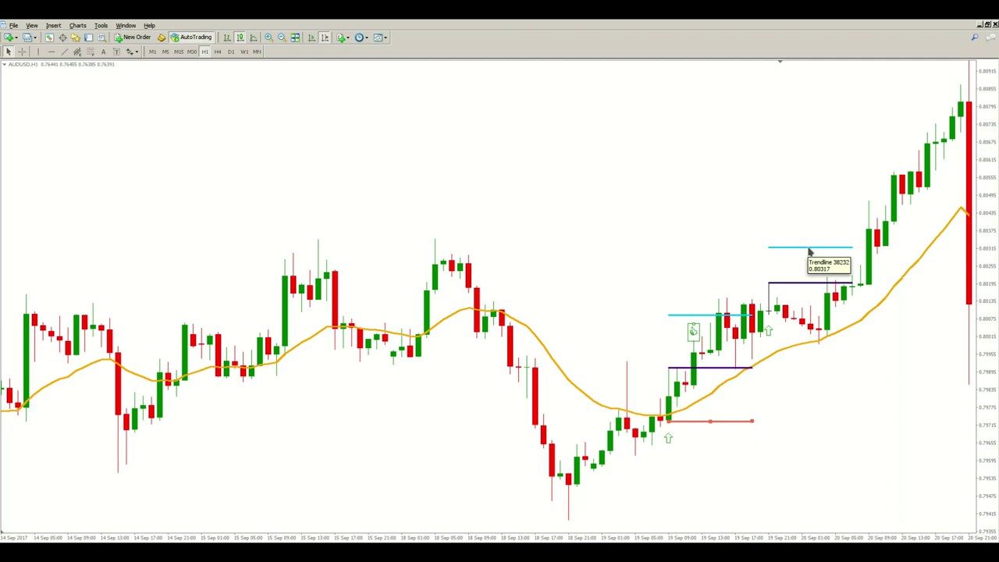
Step: Measure from the second setup's dark purple trendline to its light blue one and copy the red trendline to the 19 September 21:00 candle's low
{"action": "key", "text": "ctrl+f"}
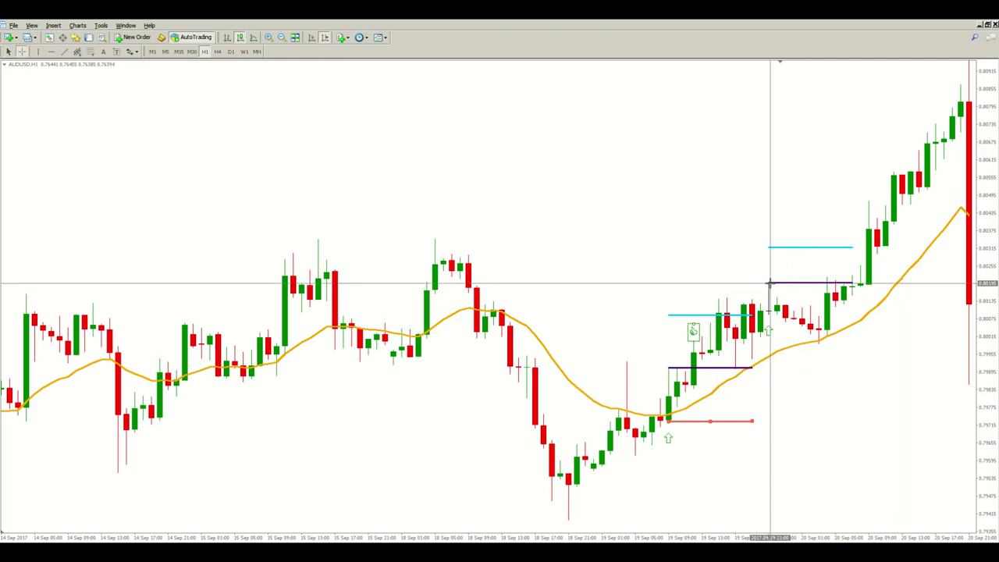
{"action": "left_click_drag", "start_coordinate": [770, 283], "coordinate": [770, 248]}
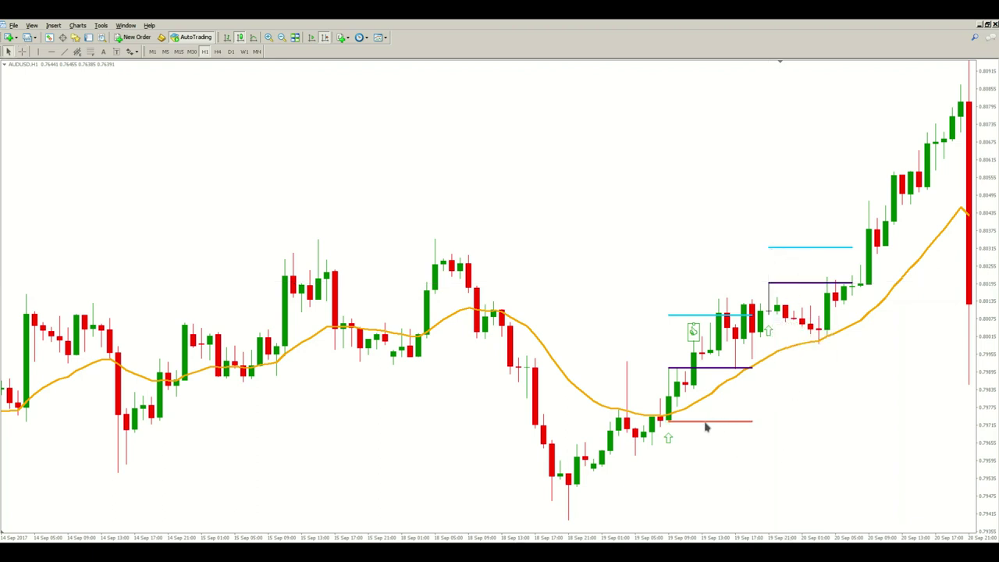
{"action": "left_click_drag", "start_coordinate": [704, 425], "coordinate": [861, 273]}
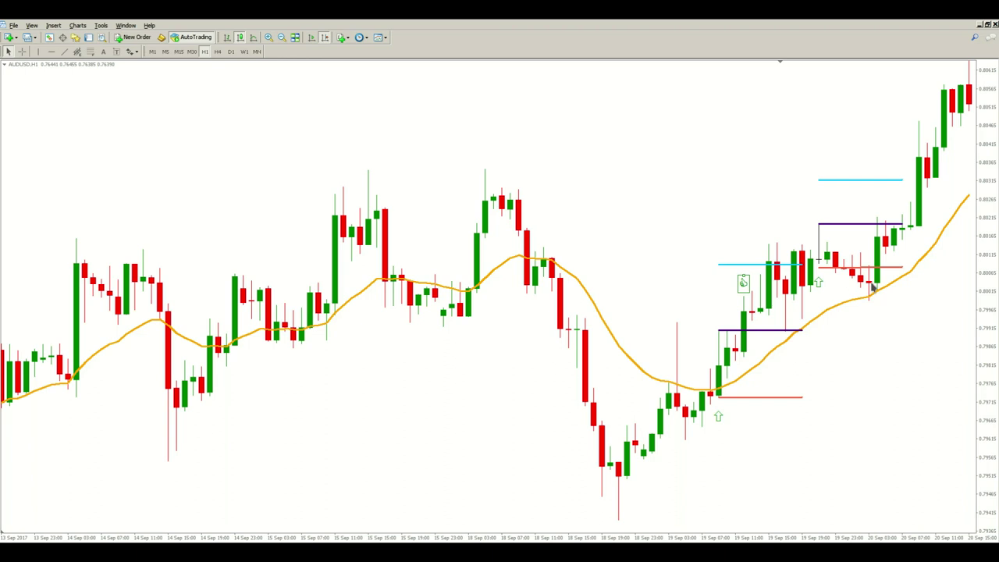
Step: Examine the price action after the second buy setup and measure the lower wicks of the red candles below the EMA early on 21 September
{"action": "mouse_move", "coordinate": [873, 287]}
{"action": "scroll", "coordinate": [747, 443], "scroll_direction": "down", "scroll_amount": 5}
{"action": "scroll", "coordinate": [722, 437], "scroll_direction": "down", "scroll_amount": 4}
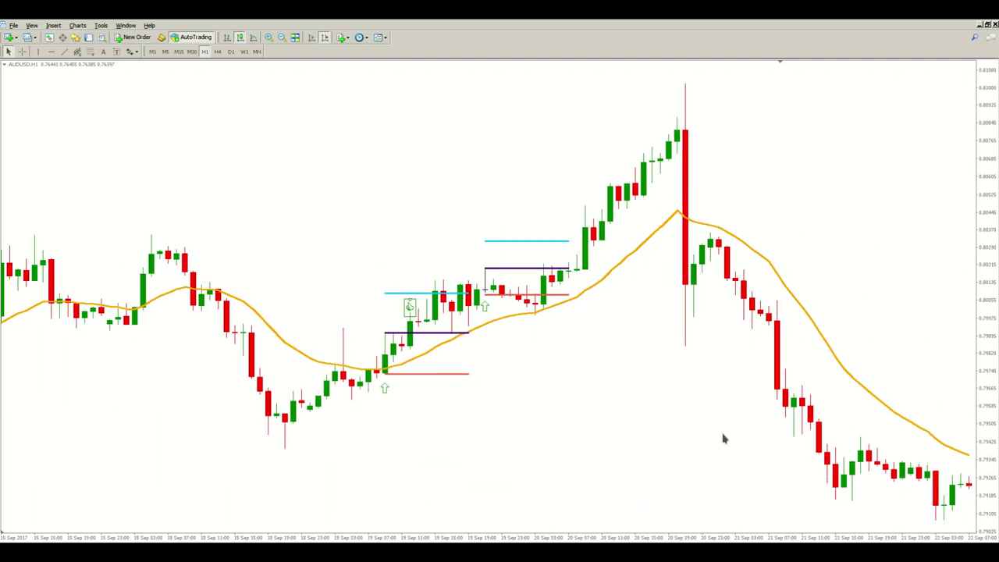
{"action": "scroll", "coordinate": [595, 440], "scroll_direction": "down", "scroll_amount": 2}
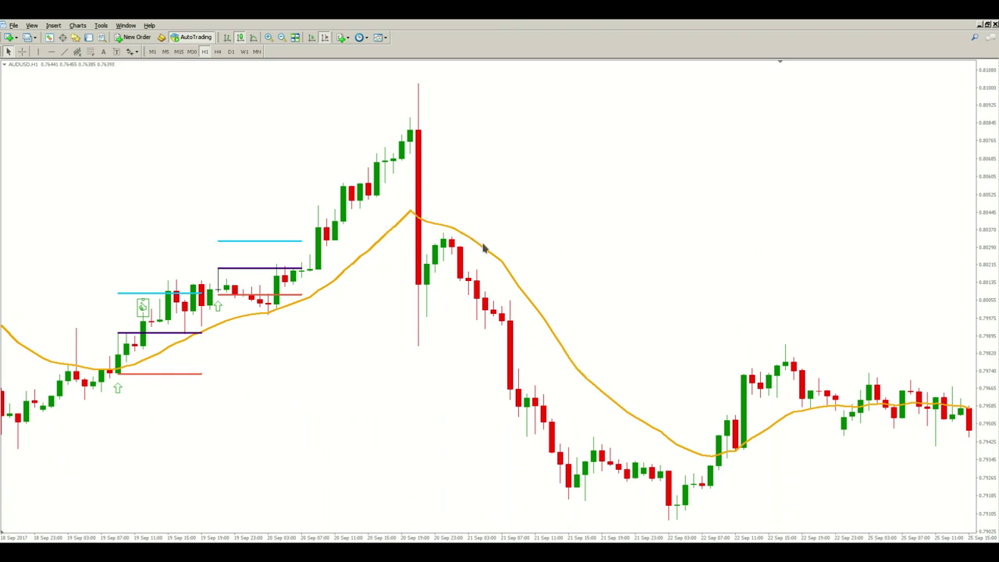
{"action": "middle_click", "coordinate": [458, 291]}
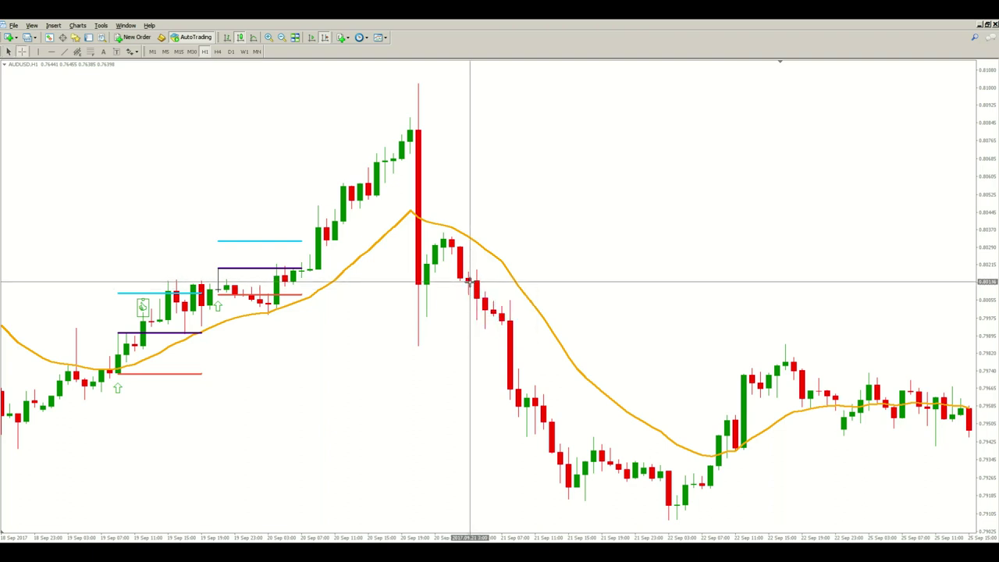
{"action": "left_click", "coordinate": [475, 289]}
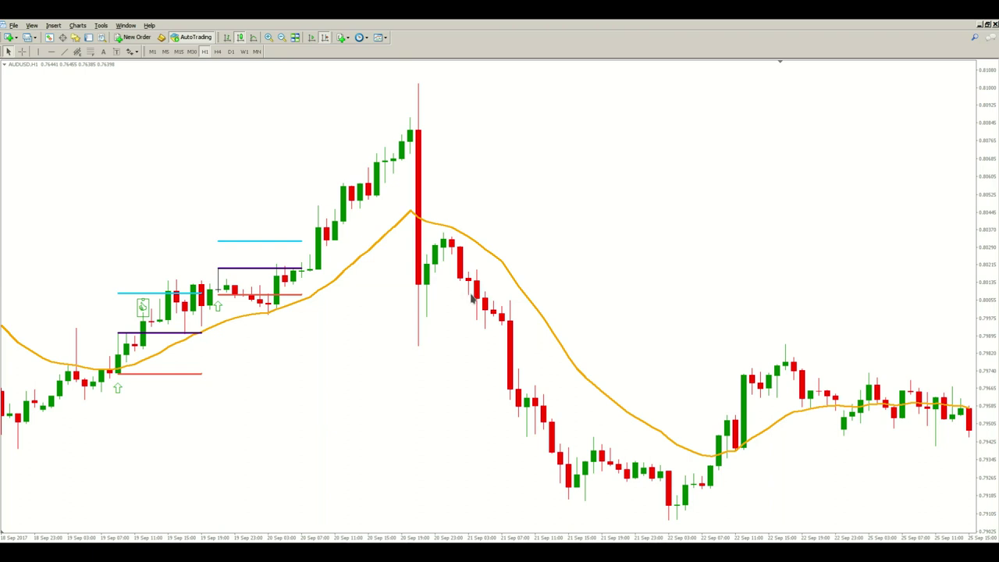
{"action": "mouse_move", "coordinate": [469, 297]}
{"action": "middle_click", "coordinate": [482, 304]}
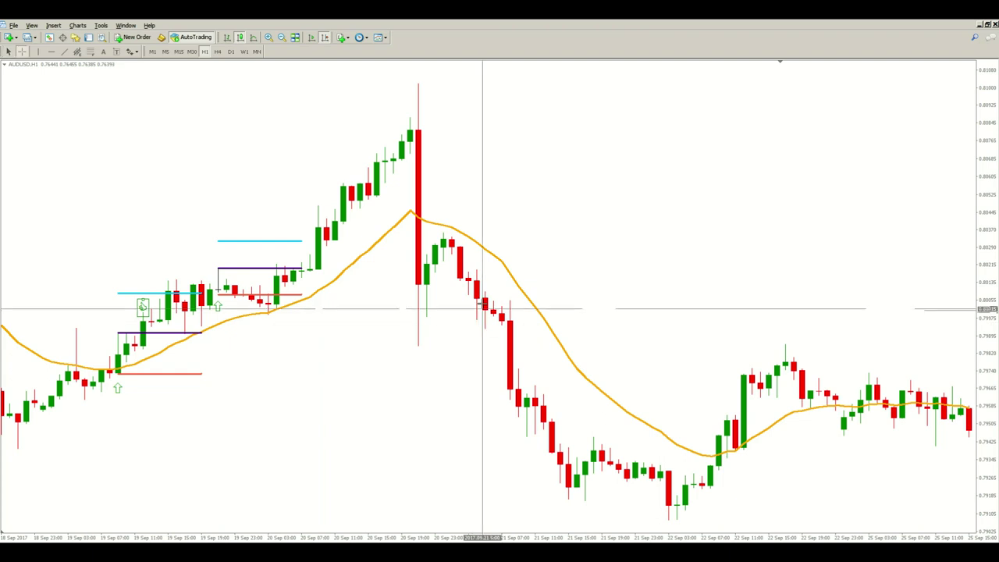
{"action": "left_click_drag", "start_coordinate": [482, 299], "coordinate": [480, 319]}
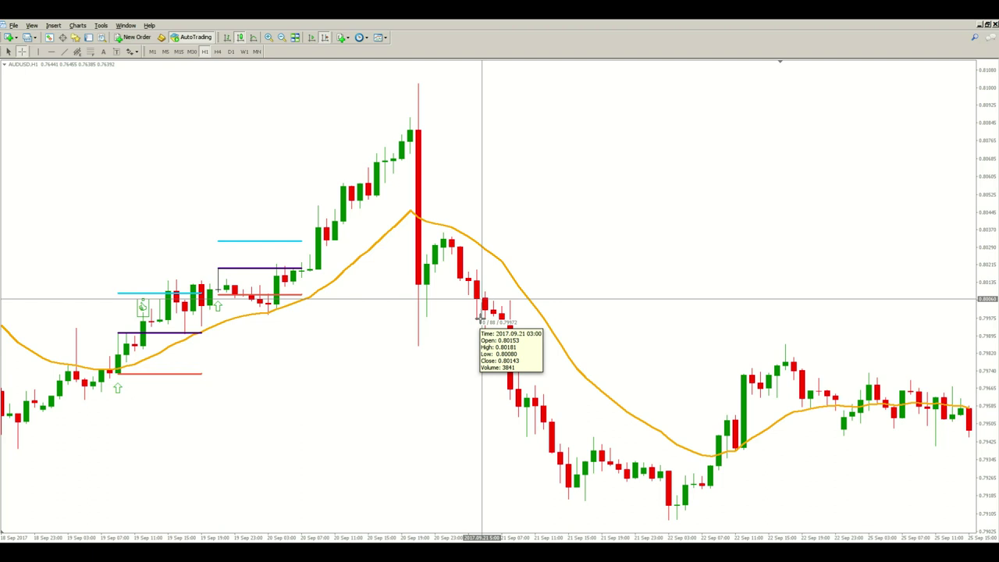
{"action": "left_click_drag", "start_coordinate": [480, 318], "coordinate": [482, 273]}
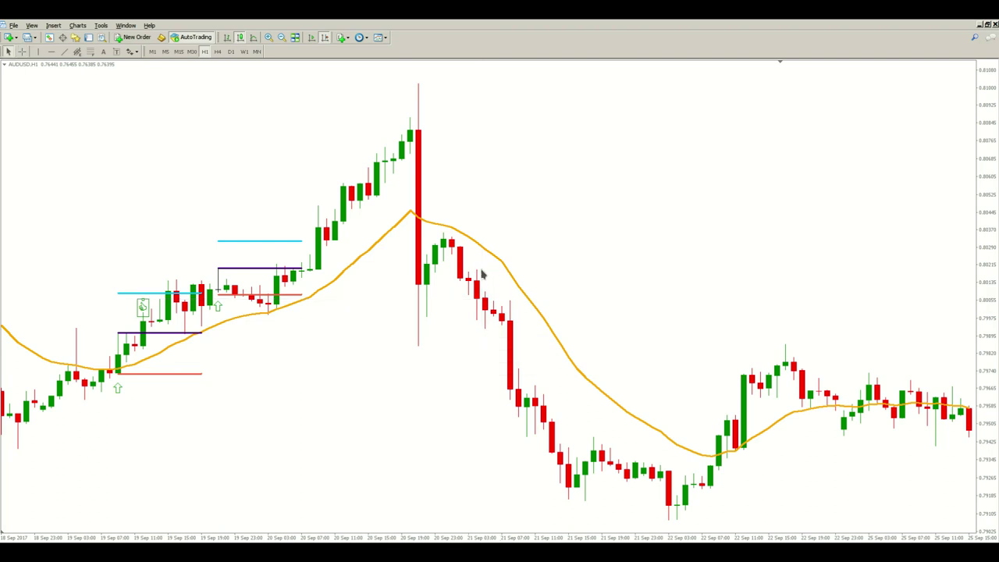
Step: Measure the 21 September 05:00 candle from its close to its low and up to its high
{"action": "middle_click", "coordinate": [490, 323]}
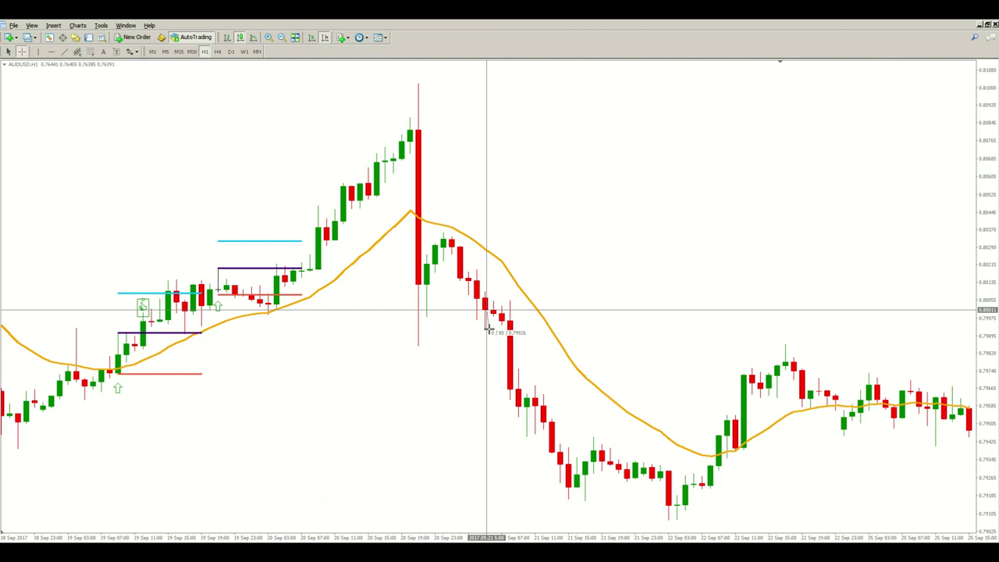
{"action": "mouse_move", "coordinate": [488, 328]}
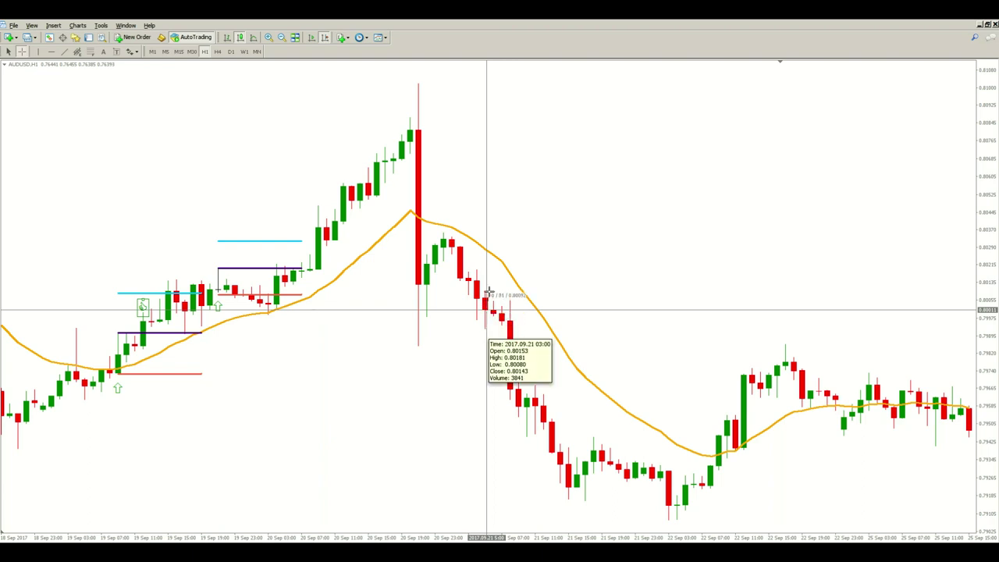
{"action": "key", "text": "Escape"}
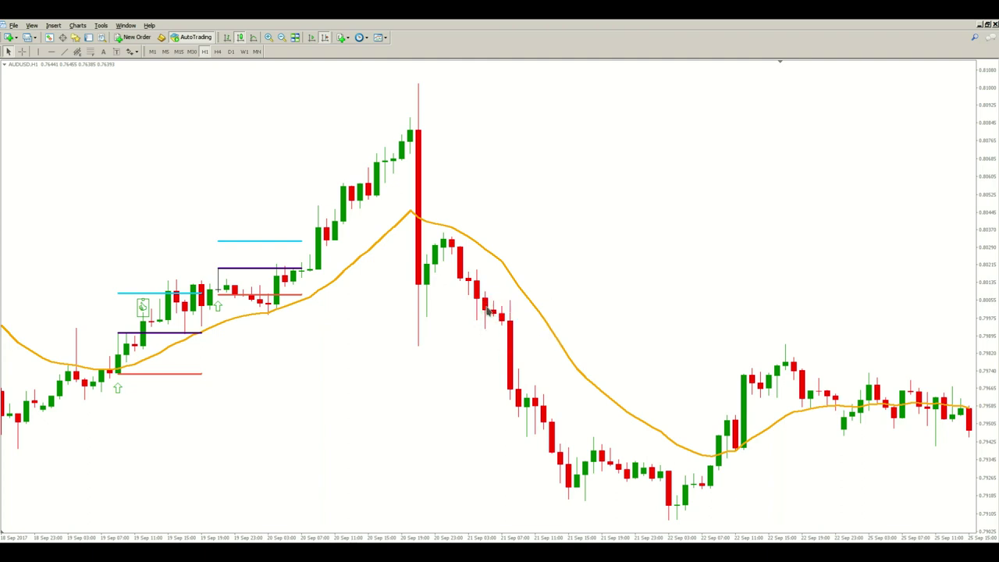
Step: Place a down arrow above the 21 September 05:00 candle and colour it red
{"action": "mouse_move", "coordinate": [488, 311]}
{"action": "left_click", "coordinate": [133, 52]}
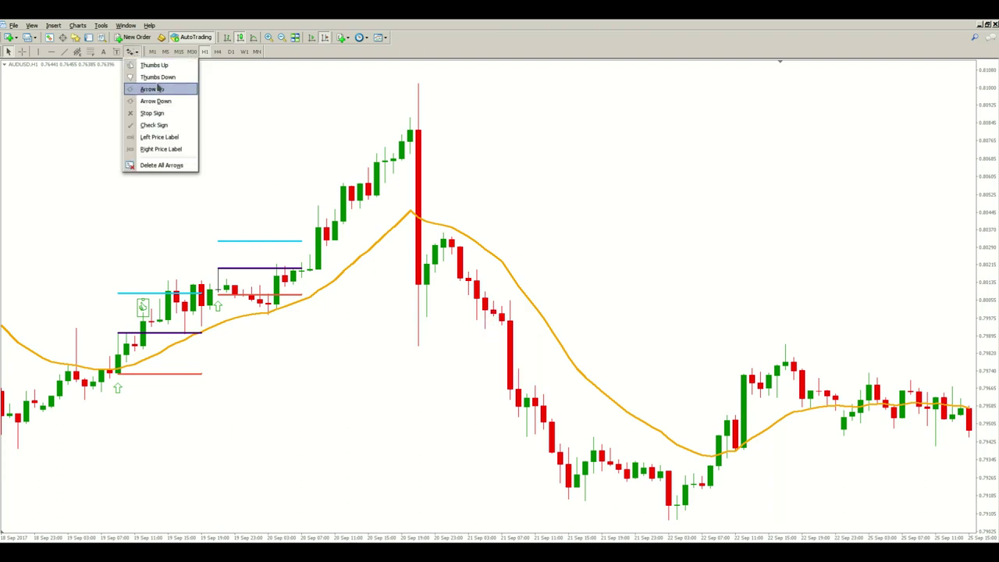
{"action": "left_click", "coordinate": [175, 102]}
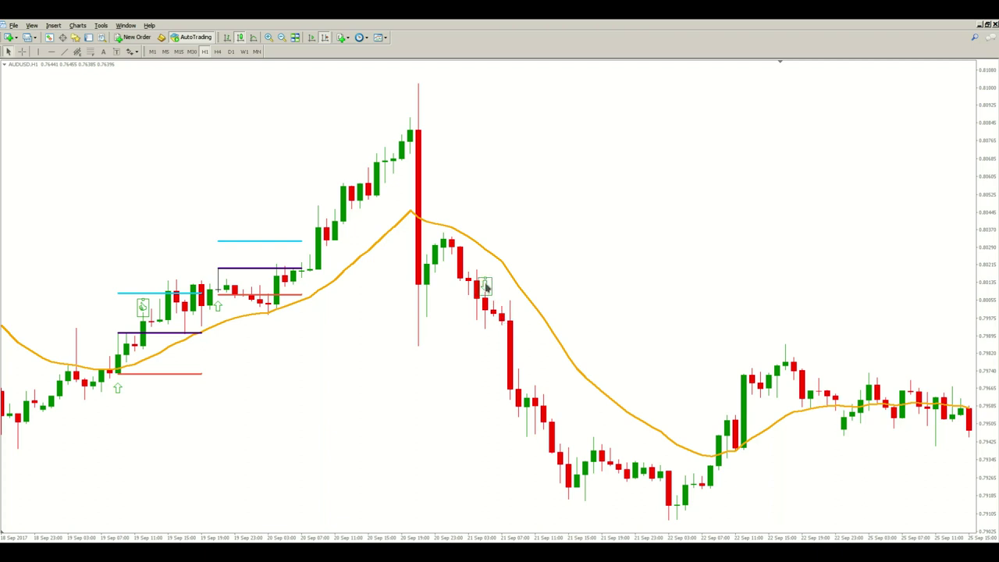
{"action": "right_click", "coordinate": [485, 281]}
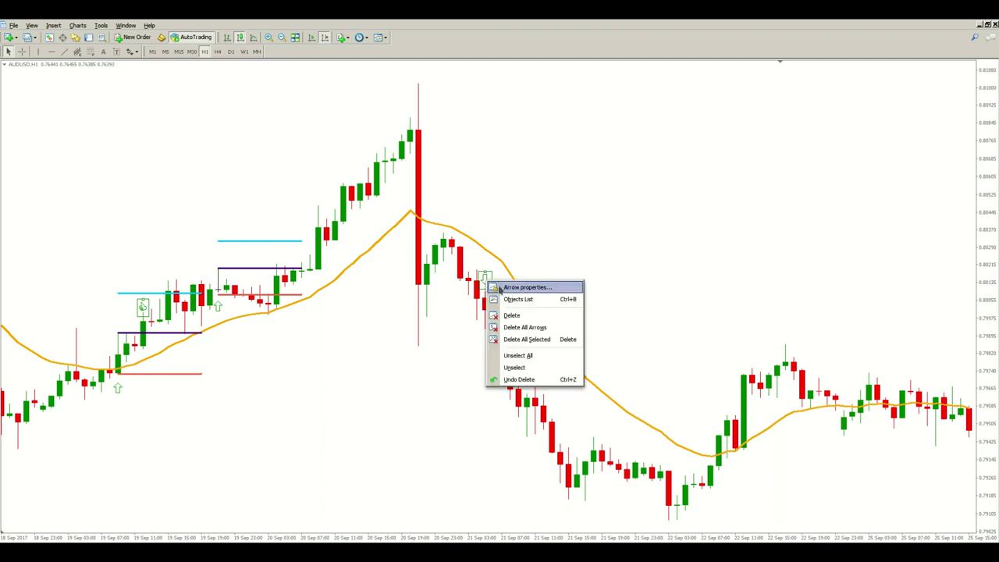
{"action": "left_click", "coordinate": [503, 289]}
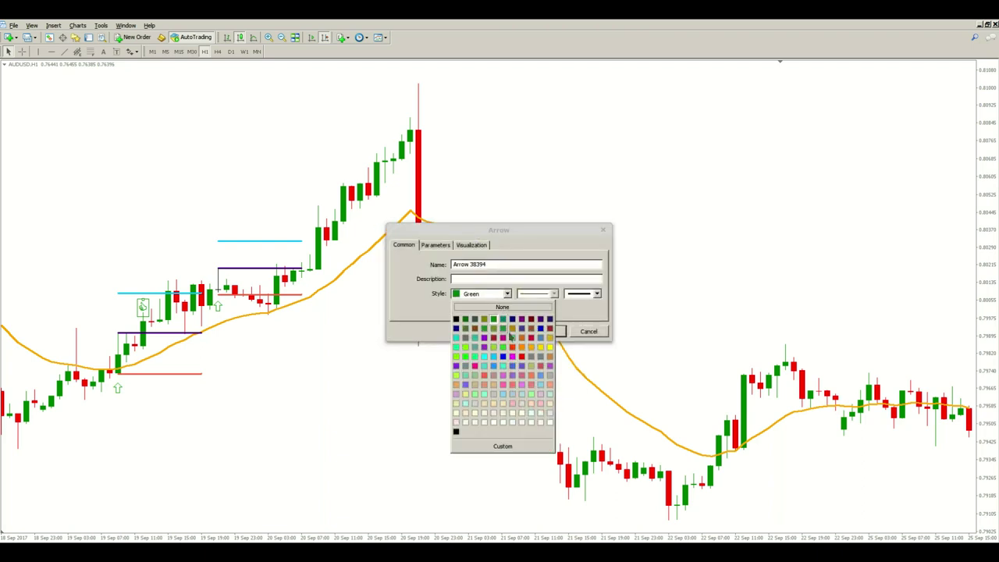
{"action": "left_click", "coordinate": [518, 357]}
{"action": "left_click", "coordinate": [545, 331]}
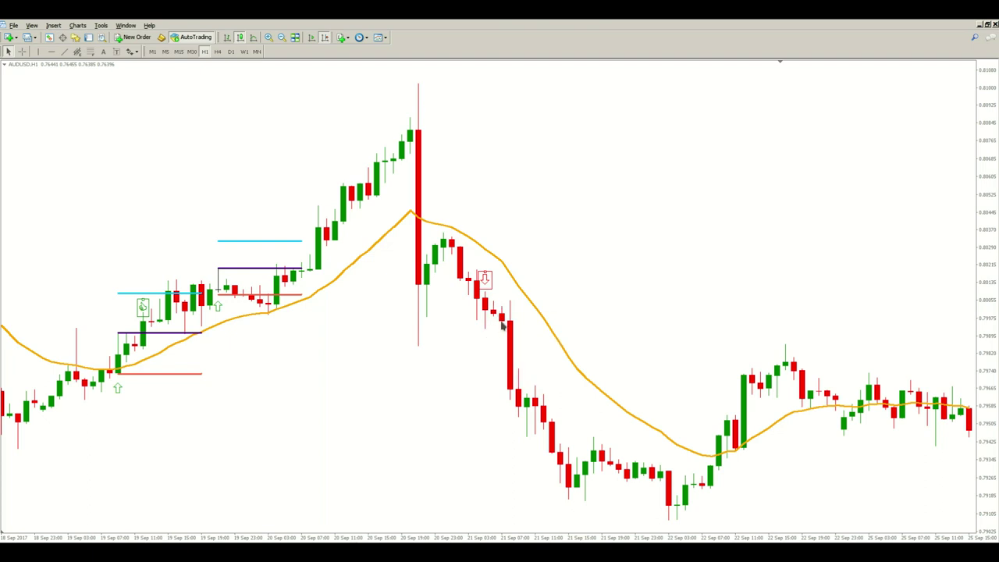
Step: Copy the dark purple trendline to the 21 September 05:00 candle's low at 0.79920 and the red one to its high
{"action": "mouse_move", "coordinate": [485, 336]}
{"action": "left_click_drag", "start_coordinate": [260, 270], "coordinate": [528, 334]}
{"action": "scroll", "coordinate": [261, 301], "scroll_direction": "up", "scroll_amount": 5}
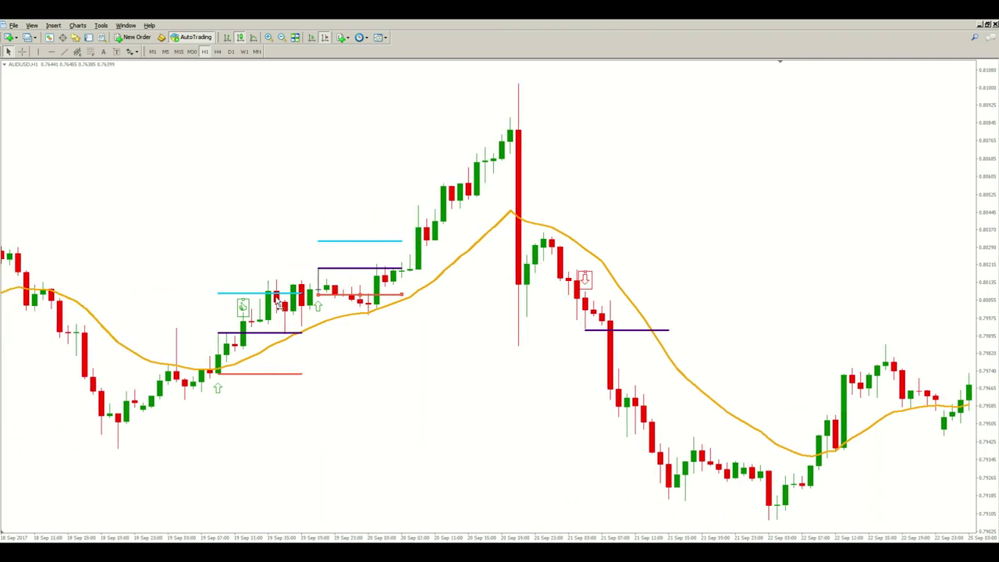
{"action": "scroll", "coordinate": [478, 301], "scroll_direction": "up", "scroll_amount": 2}
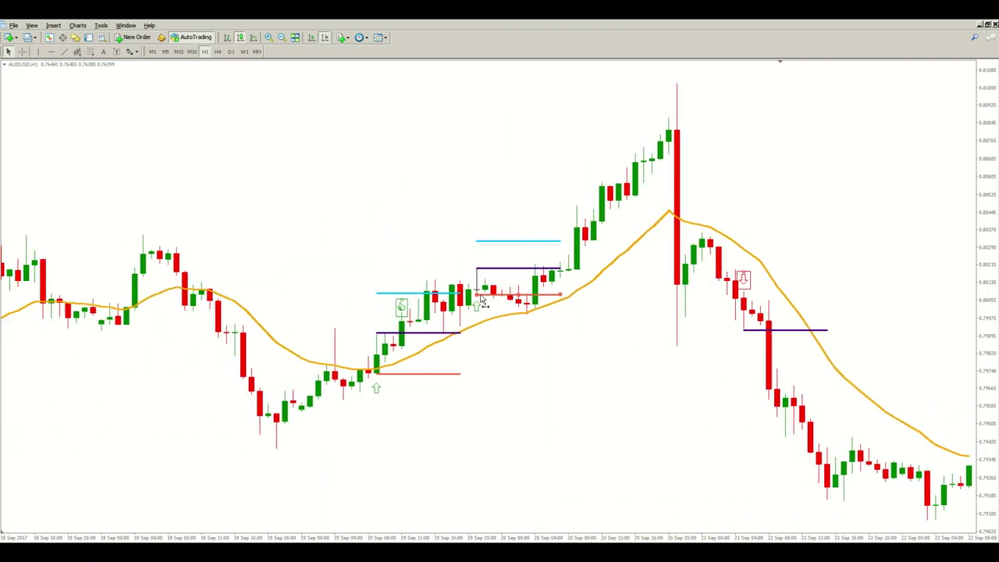
{"action": "scroll", "coordinate": [591, 359], "scroll_direction": "down", "scroll_amount": 3}
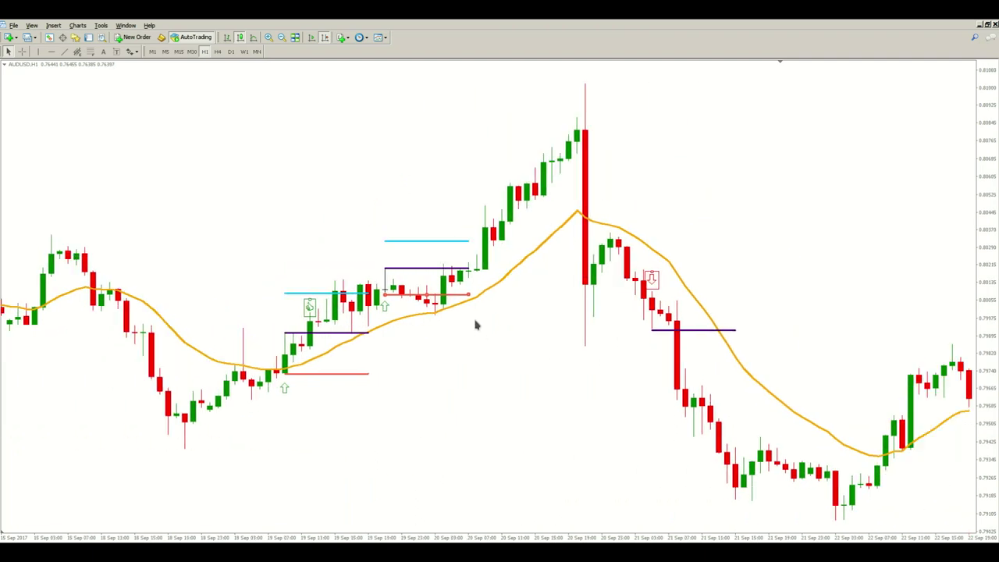
{"action": "double_click", "coordinate": [433, 297]}
{"action": "mouse_move", "coordinate": [433, 296]}
{"action": "left_mouse_down"}
{"action": "mouse_move", "coordinate": [700, 298]}
{"action": "mouse_move", "coordinate": [694, 292]}
{"action": "left_mouse_up"}
Step: Copy the light blue trendline below the new dark purple one and measure the 21 September 05:00 candle's lower wick
{"action": "left_click_drag", "start_coordinate": [426, 246], "coordinate": [690, 372]}
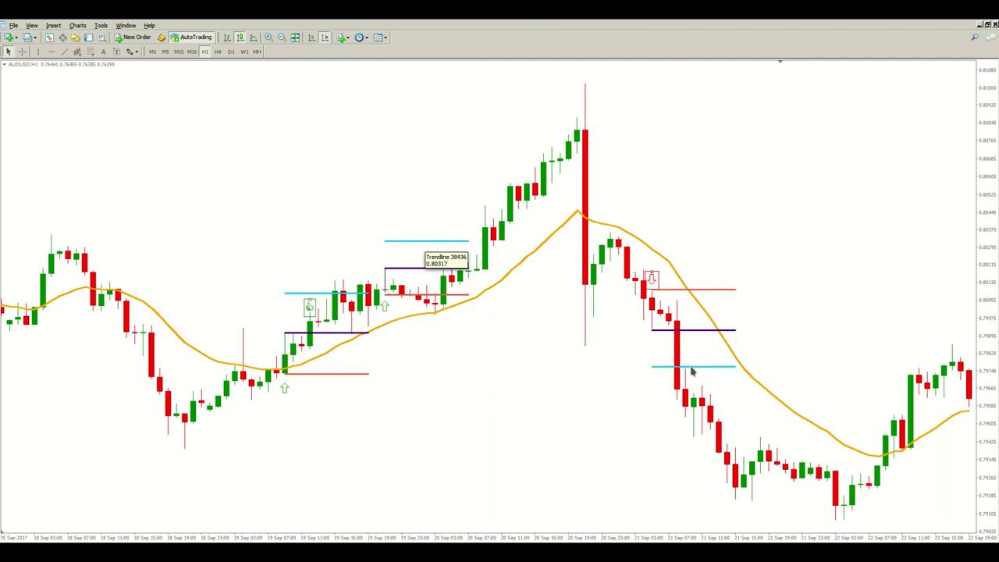
{"action": "left_click_drag", "start_coordinate": [691, 373], "coordinate": [691, 373]}
{"action": "middle_click", "coordinate": [652, 340]}
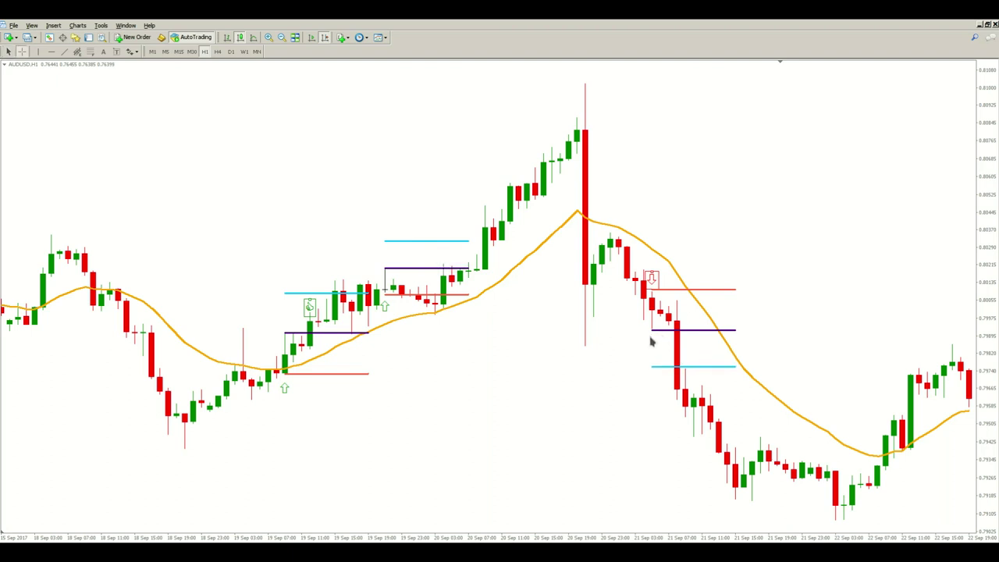
{"action": "left_click_drag", "start_coordinate": [655, 310], "coordinate": [656, 331]}
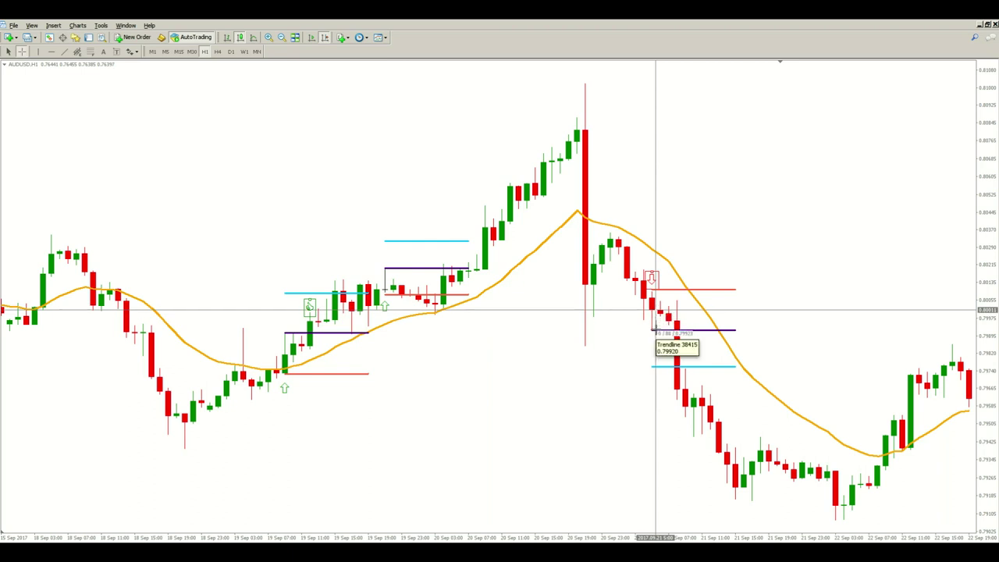
{"action": "left_click_drag", "start_coordinate": [655, 329], "coordinate": [655, 331]}
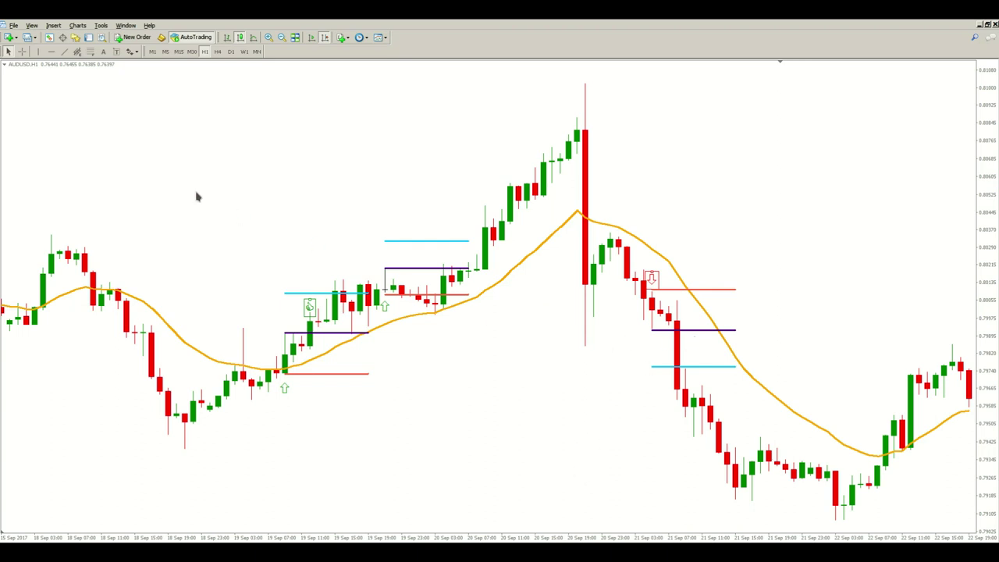
Step: Place a thumbs-down sign above the large red candle that breaks through the sell setup's dark purple trendline
{"action": "left_click", "coordinate": [132, 51]}
{"action": "left_click", "coordinate": [160, 77]}
{"action": "left_click", "coordinate": [677, 300]}
Step: Measure the 21 September 10:00 candle's lower wick and the distance from its low to its body top
{"action": "key", "text": "ctrl+f"}
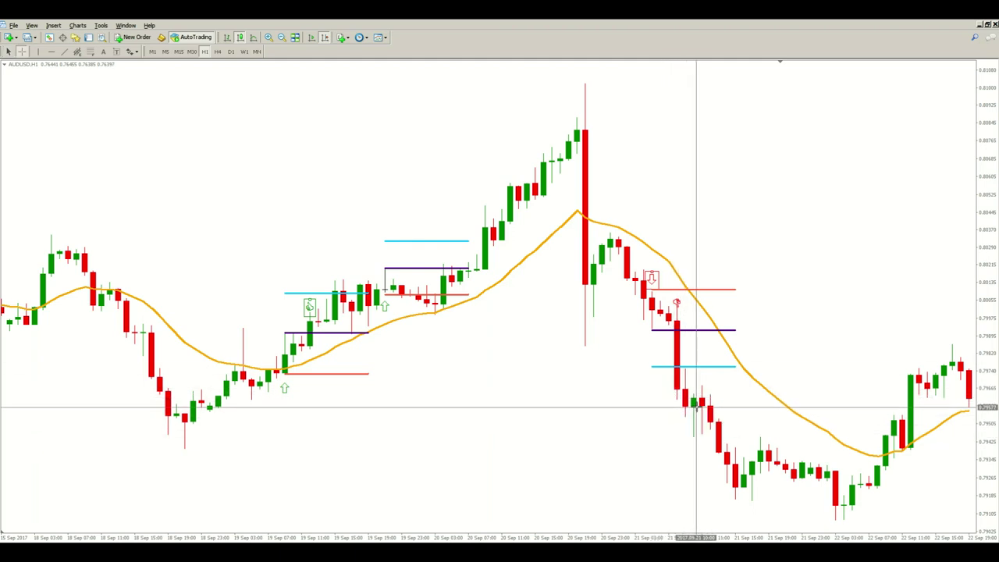
{"action": "left_click_drag", "start_coordinate": [696, 406], "coordinate": [698, 436]}
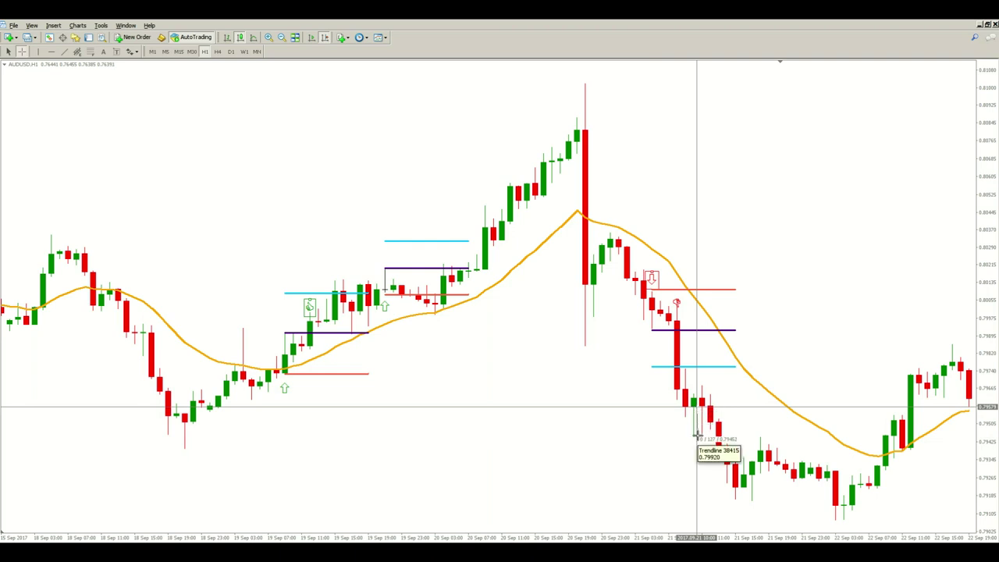
{"action": "left_click_drag", "start_coordinate": [696, 435], "coordinate": [697, 398]}
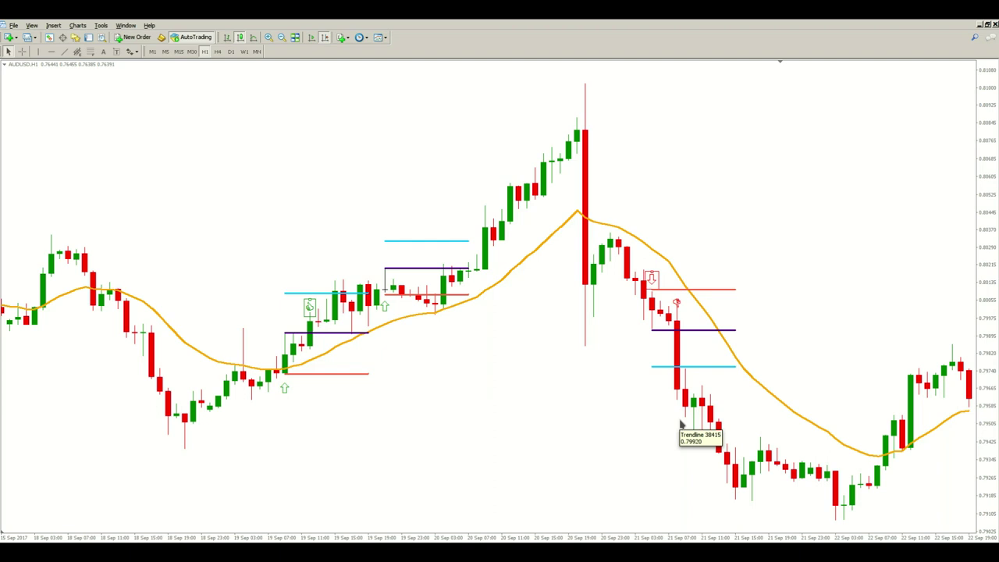
{"action": "middle_click", "coordinate": [675, 429]}
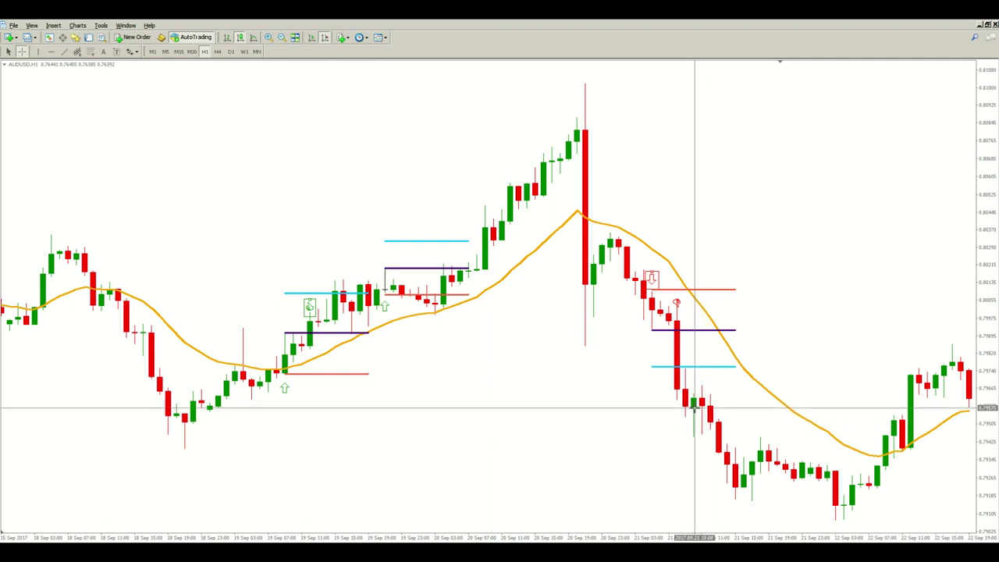
{"action": "middle_click", "coordinate": [695, 407]}
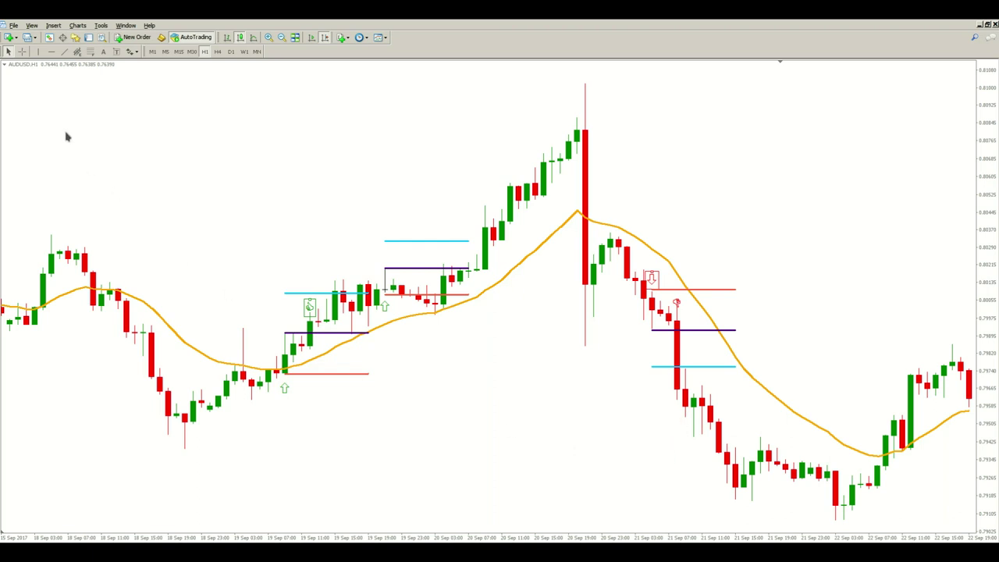
Step: Place a down arrow above the 21 September 10:00 candle and copy the dark purple trendline to that candle's low
{"action": "left_click", "coordinate": [133, 51]}
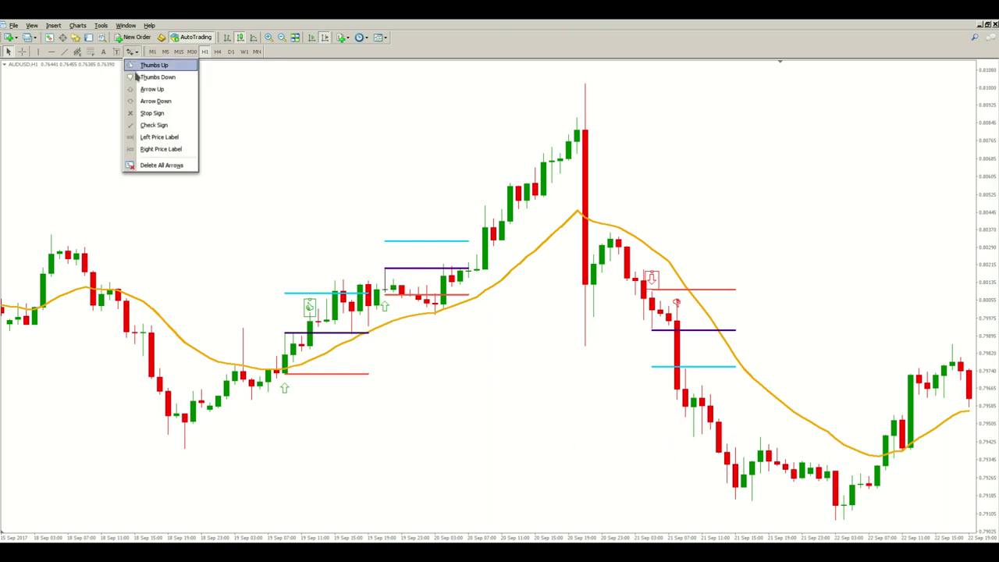
{"action": "left_click", "coordinate": [178, 102]}
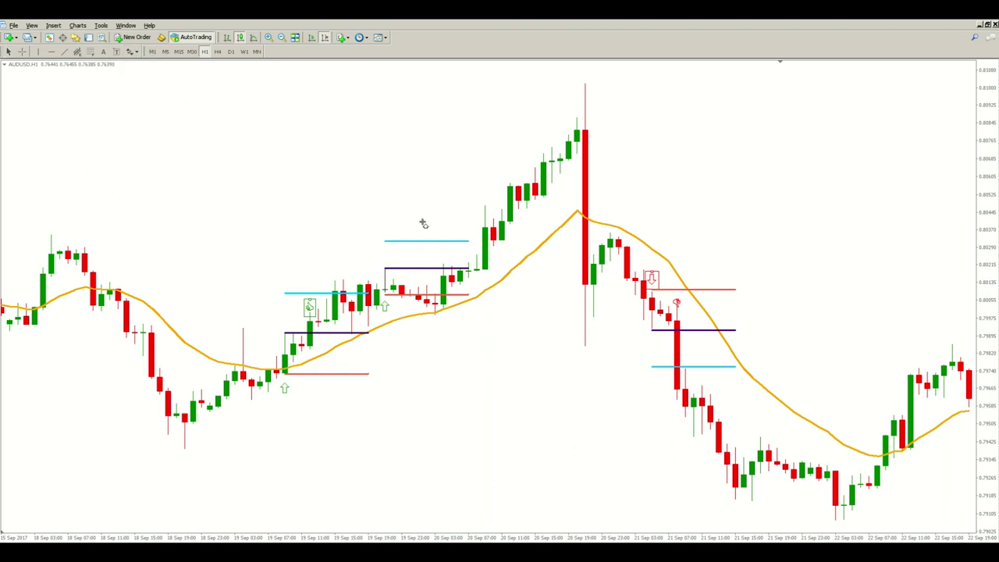
{"action": "left_click", "coordinate": [693, 382]}
{"action": "left_click_drag", "start_coordinate": [700, 335], "coordinate": [738, 441]}
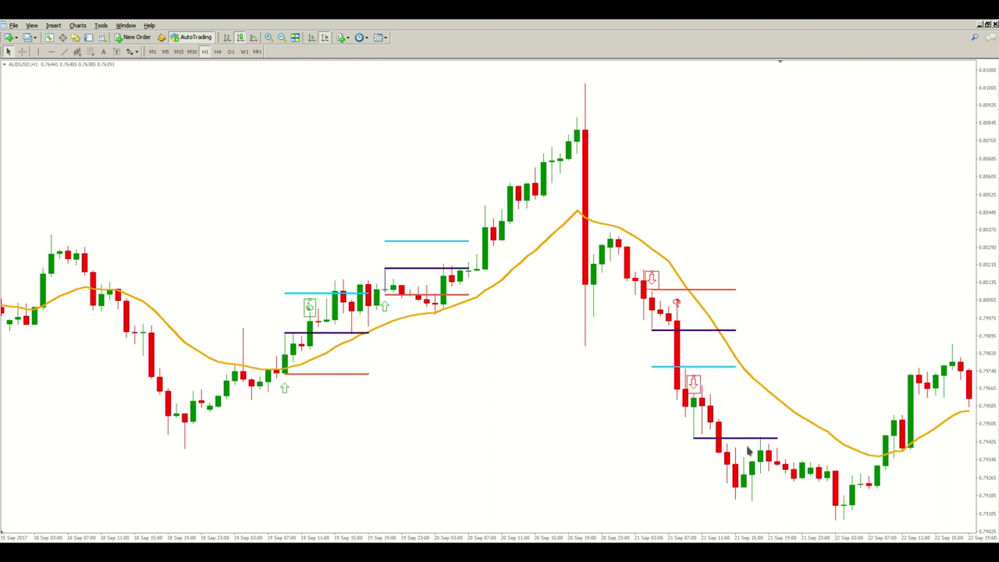
Step: Copy the light blue trendline below the 10:00 setup's dark purple one and the red trendline to the candle's high
{"action": "double_click", "coordinate": [703, 367]}
{"action": "left_click_drag", "start_coordinate": [693, 372], "coordinate": [739, 483]}
{"action": "left_click_drag", "start_coordinate": [695, 292], "coordinate": [733, 397]}
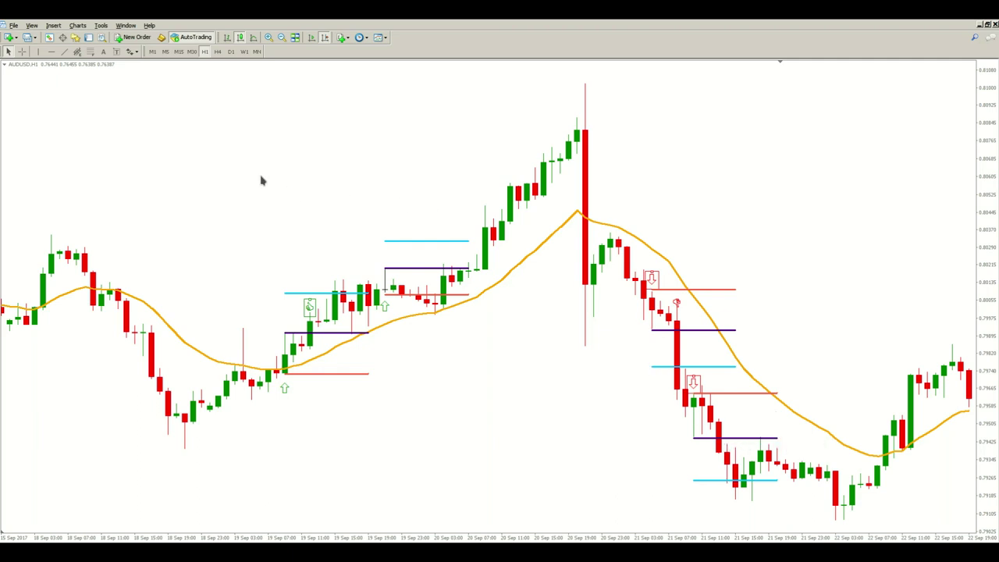
Step: Place a thumbs-down sign above the red candle that breaks through the 21 September 10:00 sell setup's dark purple trendline
{"action": "left_click", "coordinate": [135, 53]}
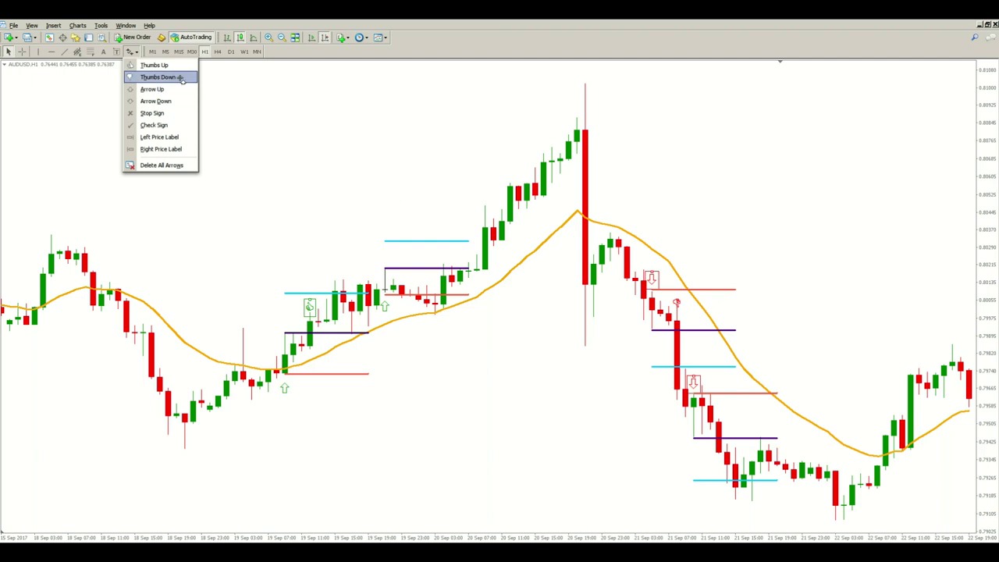
{"action": "left_click", "coordinate": [160, 76]}
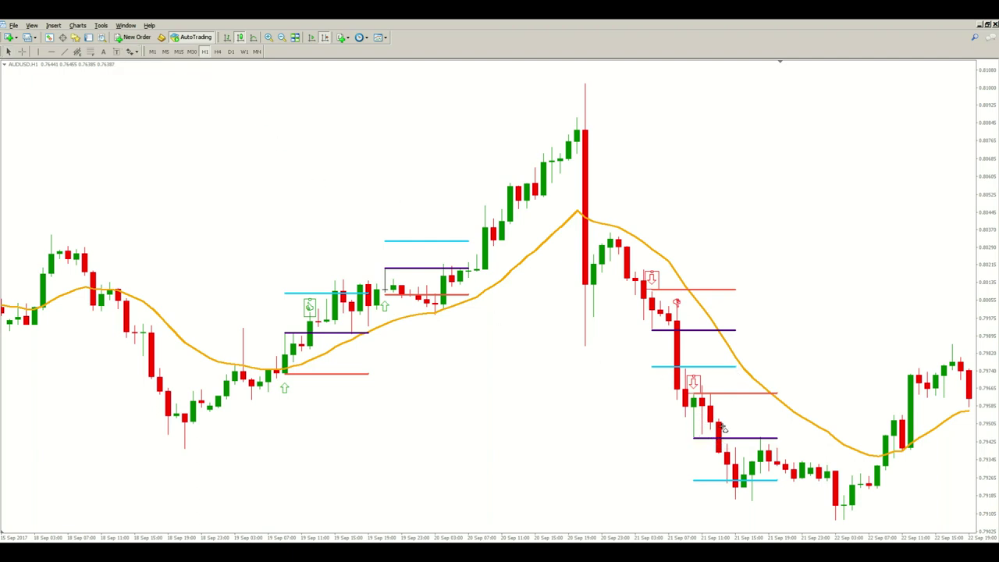
{"action": "left_click", "coordinate": [718, 413]}
Step: Examine the hourly AUDUSD candles from 22 September through 20 October 2017 for further long-wick setups against the EMA
{"action": "scroll", "coordinate": [560, 425], "scroll_direction": "down", "scroll_amount": 5}
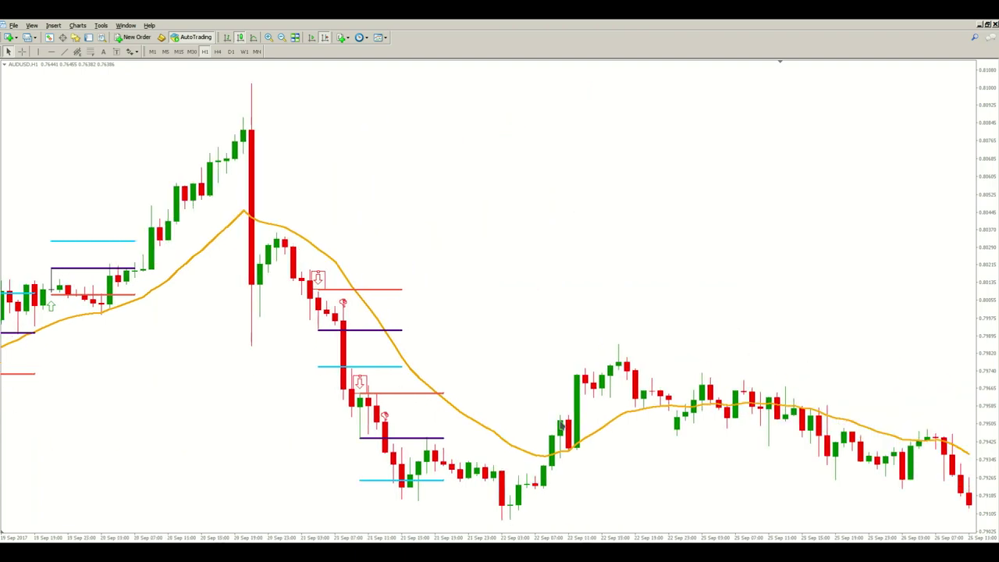
{"action": "scroll", "coordinate": [560, 425], "scroll_direction": "down", "scroll_amount": 10}
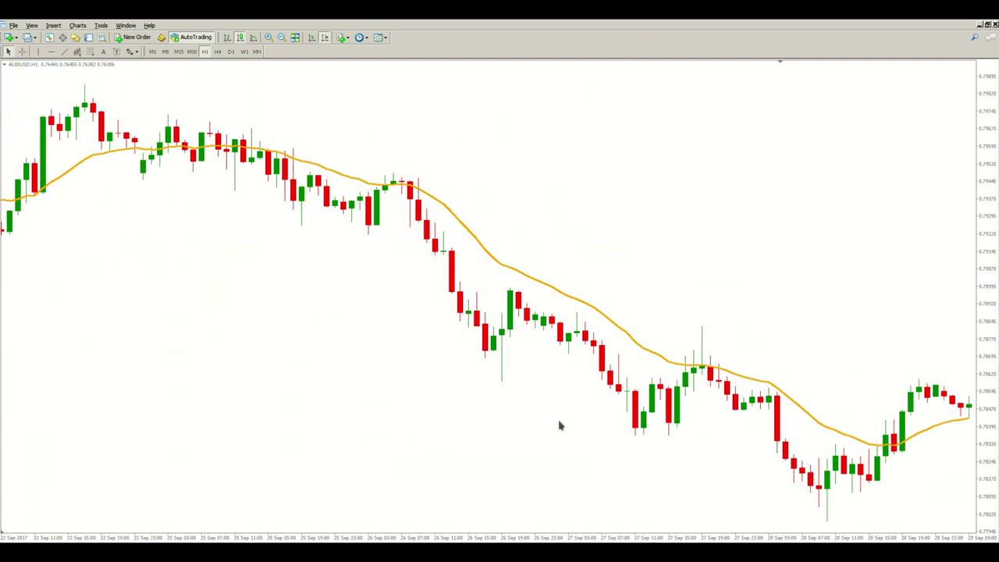
{"action": "scroll", "coordinate": [558, 425], "scroll_direction": "down", "scroll_amount": 10}
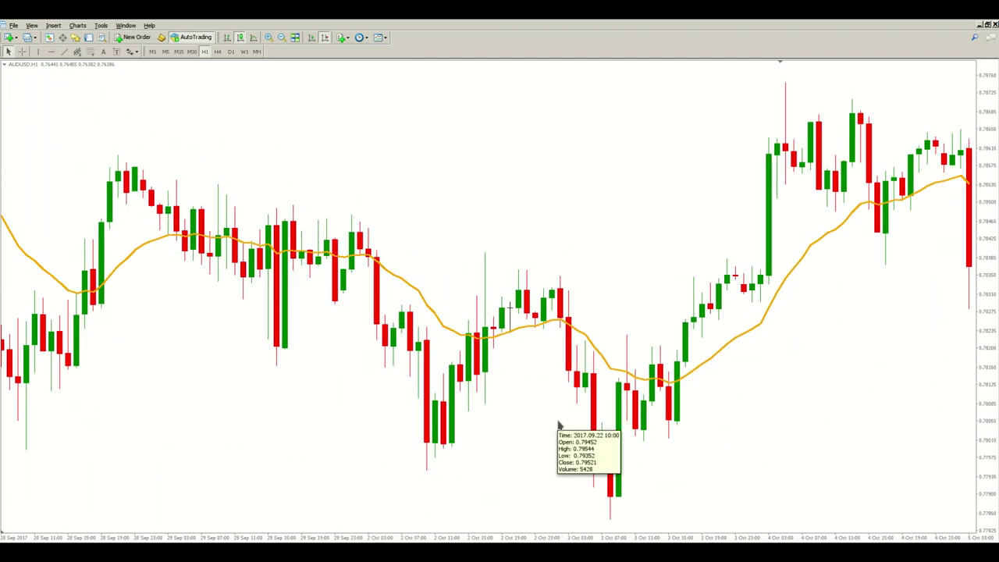
{"action": "scroll", "coordinate": [558, 426], "scroll_direction": "down", "scroll_amount": 10}
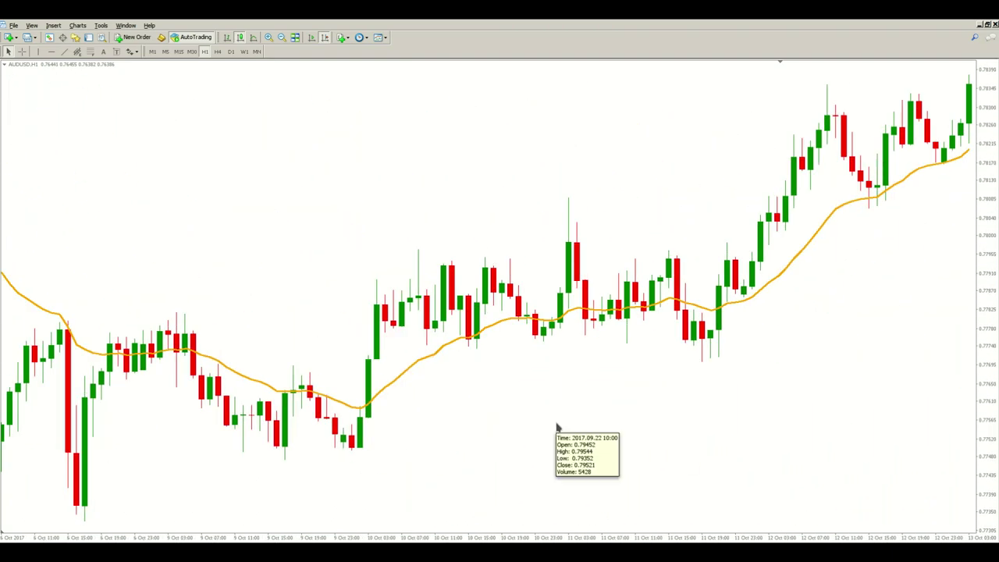
{"action": "scroll", "coordinate": [513, 422], "scroll_direction": "down", "scroll_amount": 10}
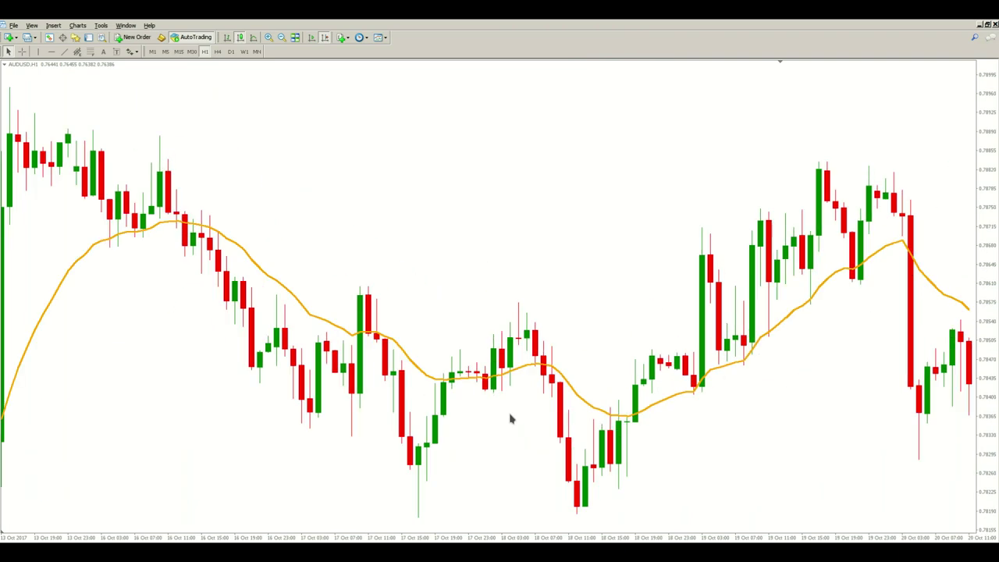